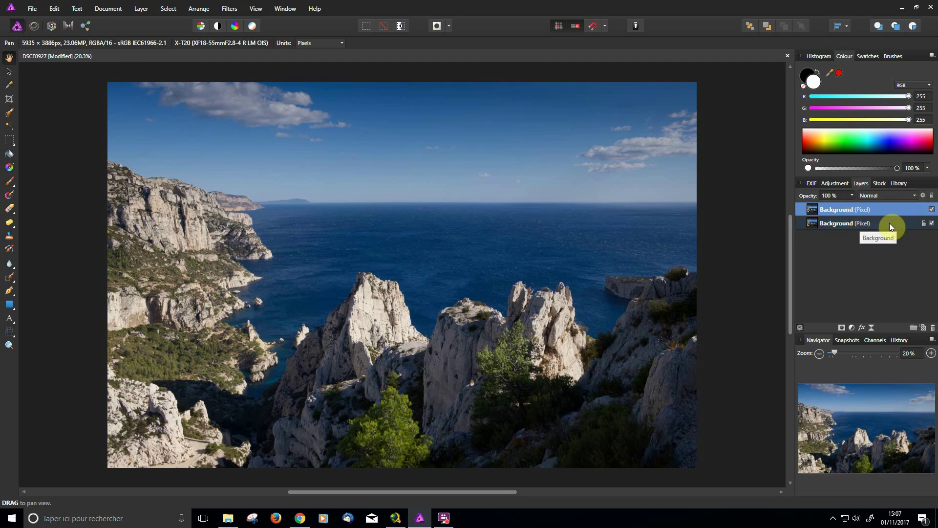
- Rename the upper copy of the Background layer to "Pseudo HDR"
double_click(836, 210)
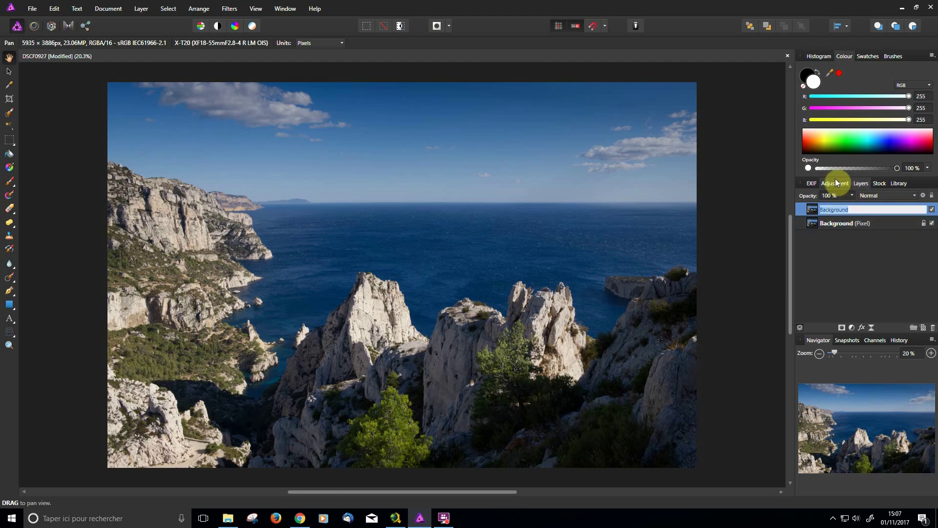
type("Pseudo HDR")
key("Return")
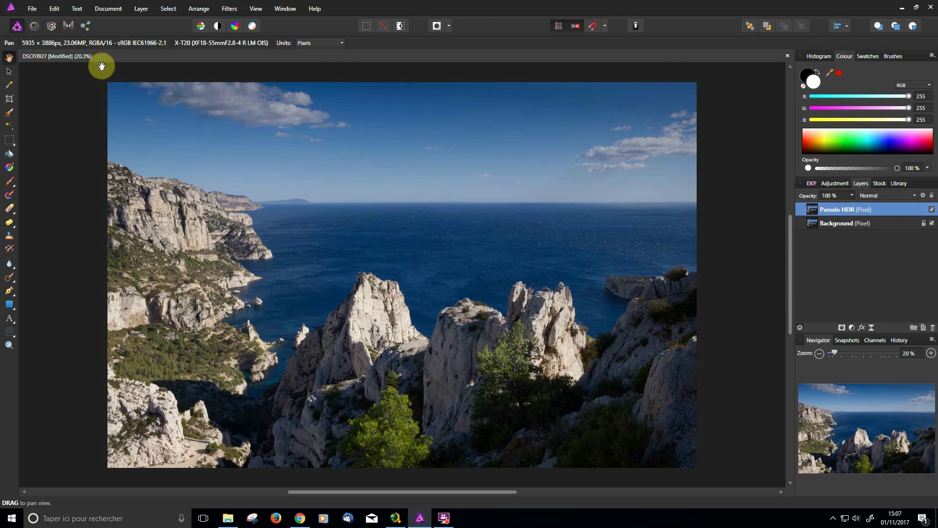
- Start tone mapping the Pseudo HDR layer and enable Detail Refinement with a radius of 50% and an amount of 48%
left_click(69, 27)
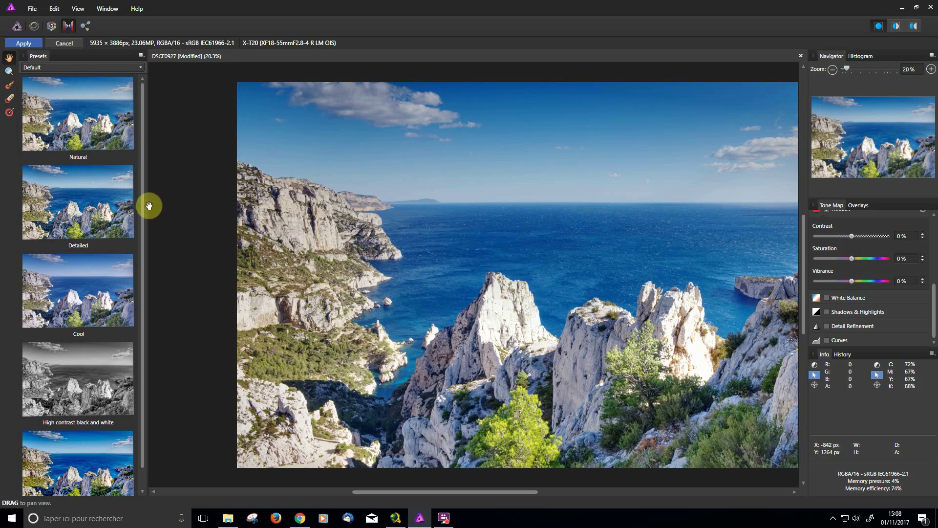
left_click_drag(142, 203, 150, 238)
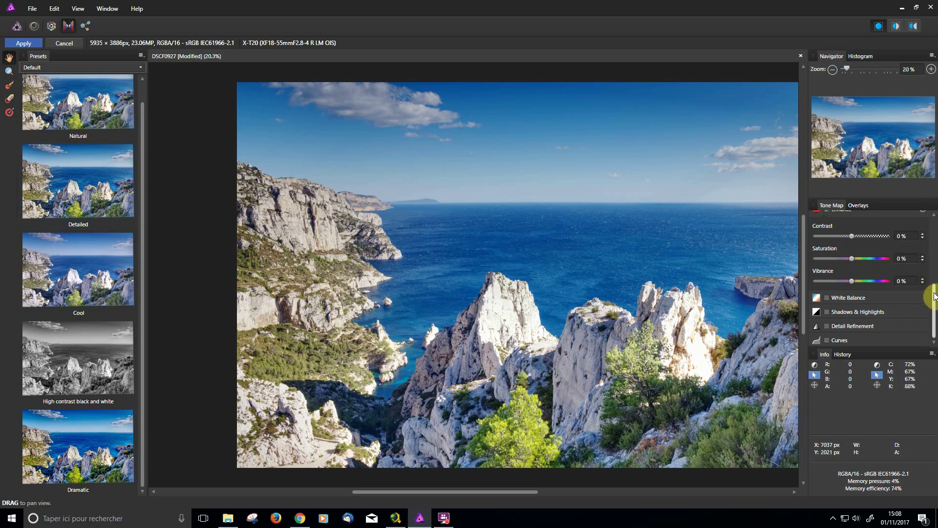
left_click(827, 326)
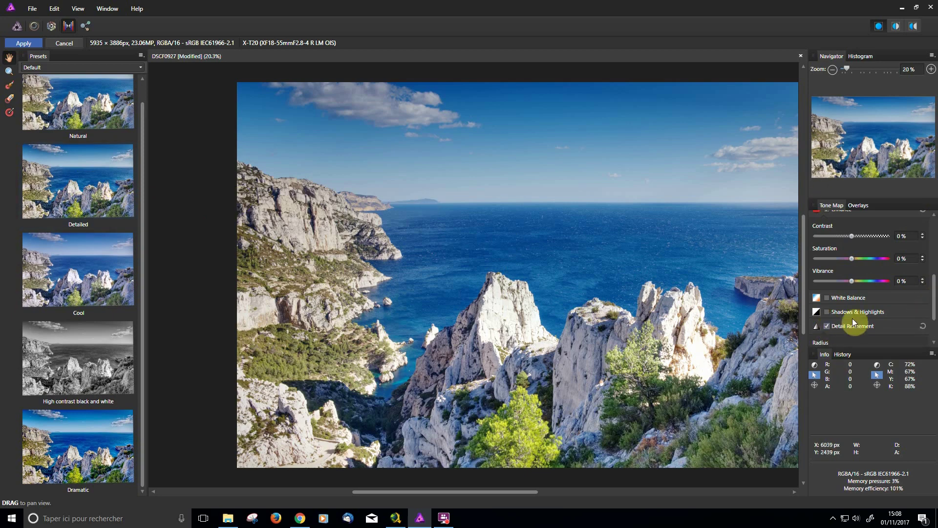
scroll(928, 298, "down", 2)
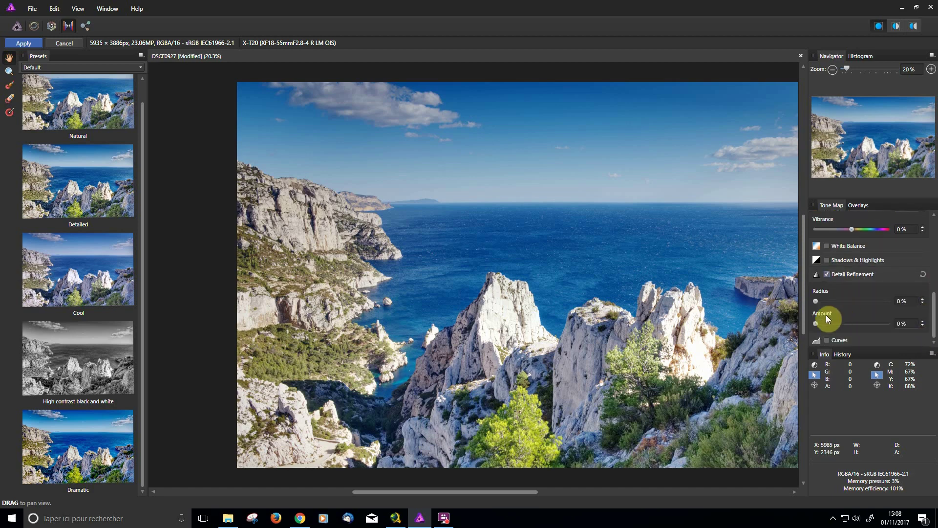
left_click_drag(817, 301, 851, 301)
left_click(817, 323)
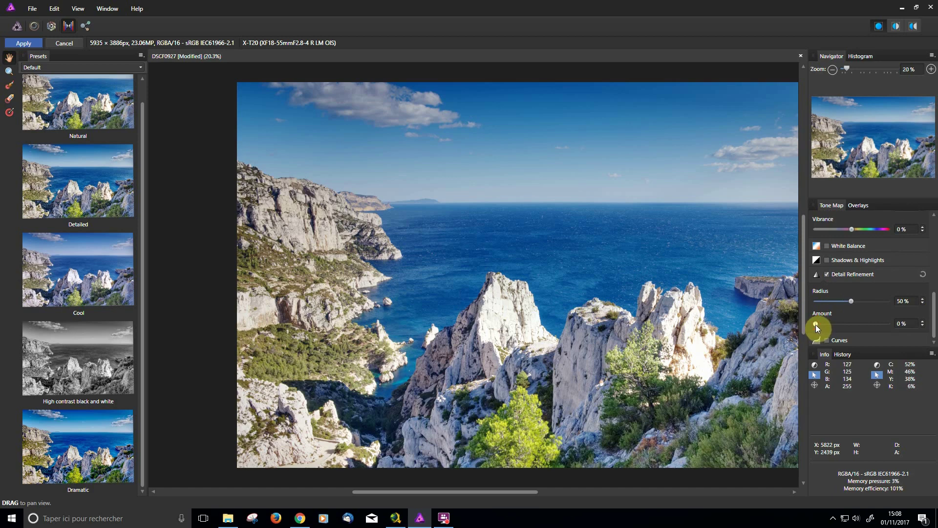
left_click_drag(817, 324, 827, 324)
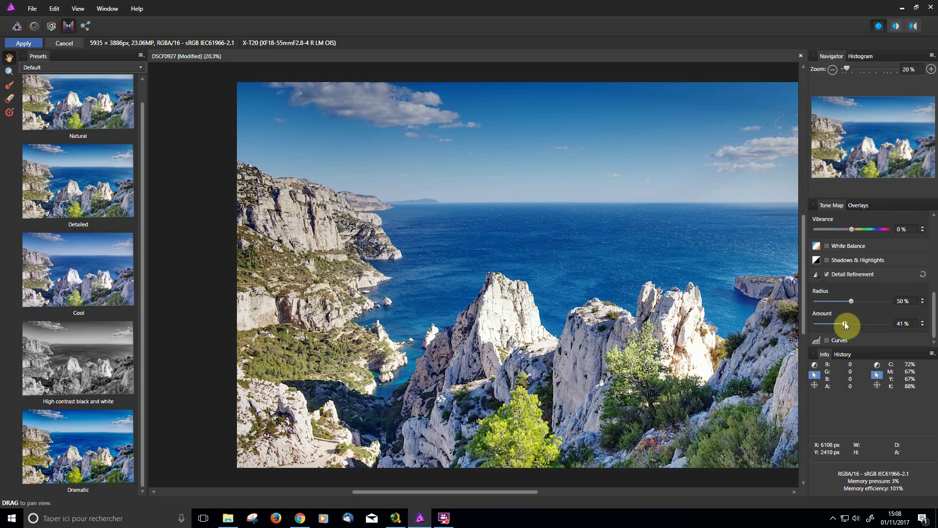
left_click_drag(832, 323, 810, 321)
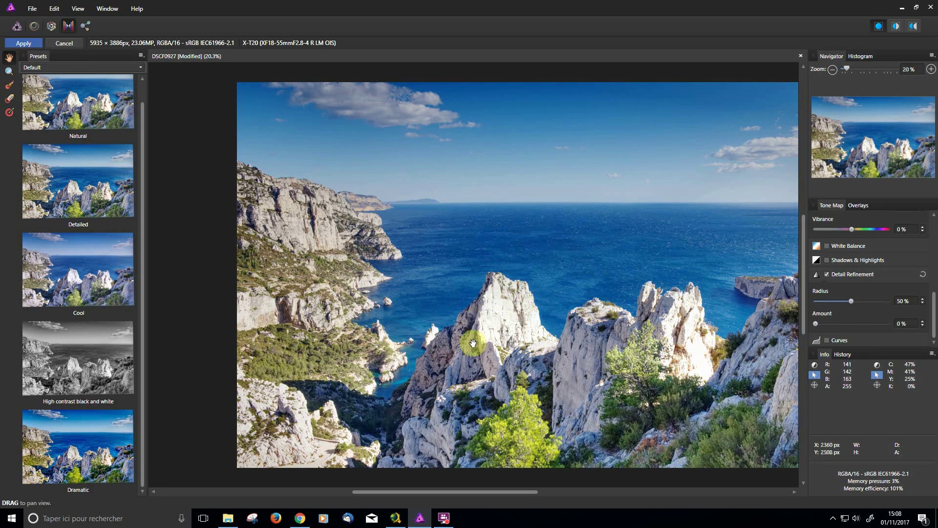
left_click(840, 324)
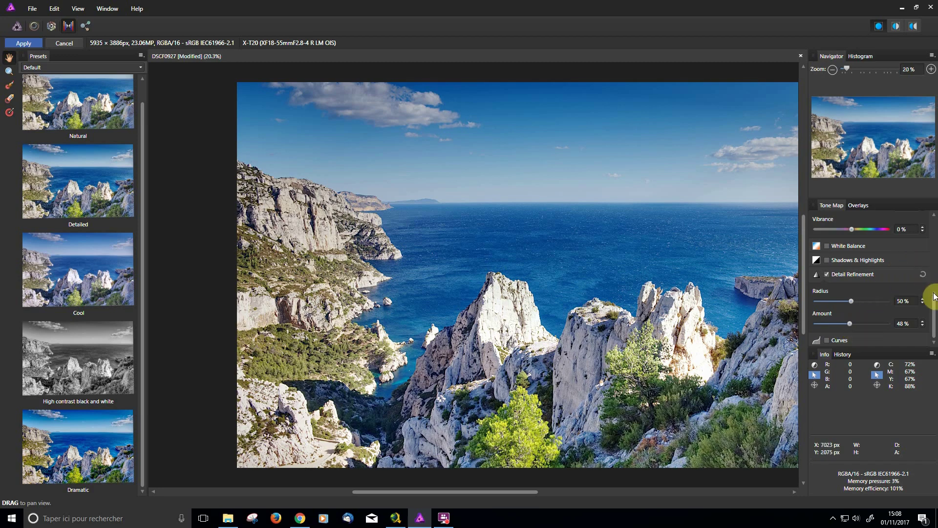
- Lower the tone-map exposure to -0.286 and raise the local contrast moderately
left_click_drag(934, 303, 933, 223)
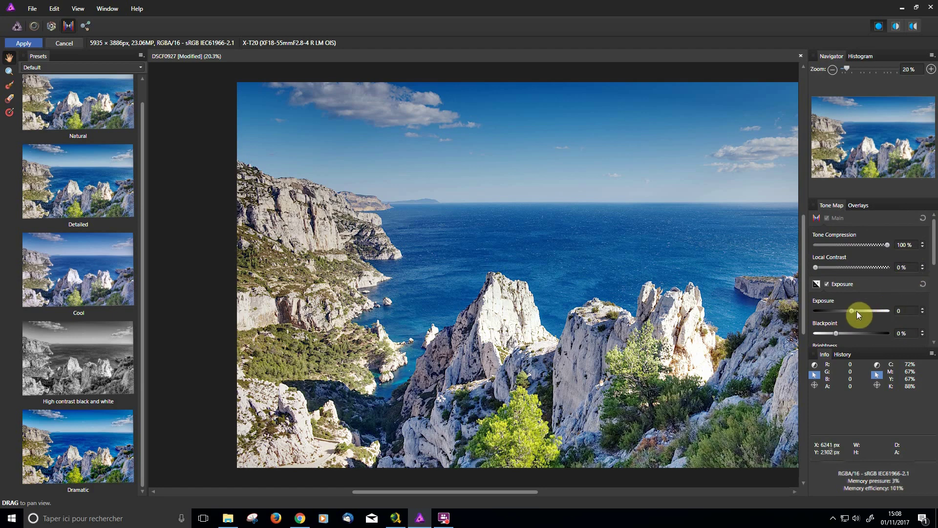
left_click_drag(852, 312, 847, 314)
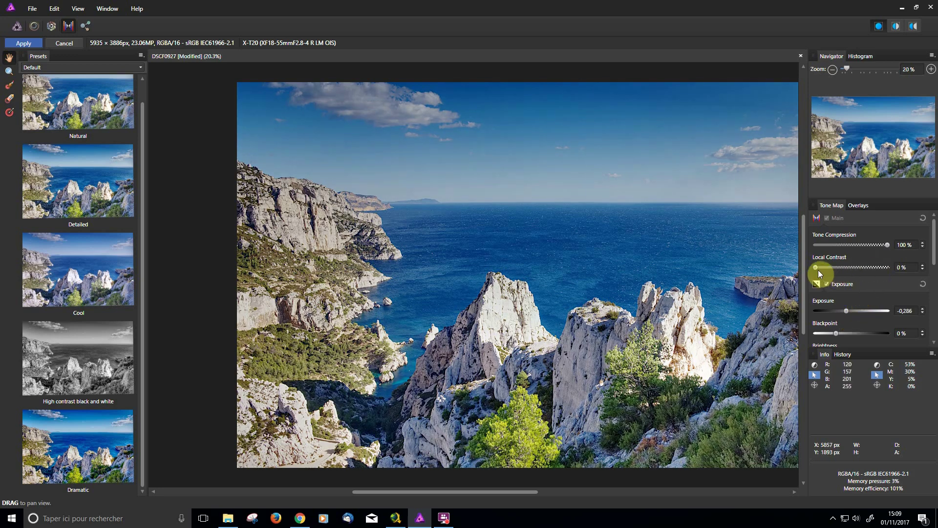
left_click_drag(815, 268, 827, 271)
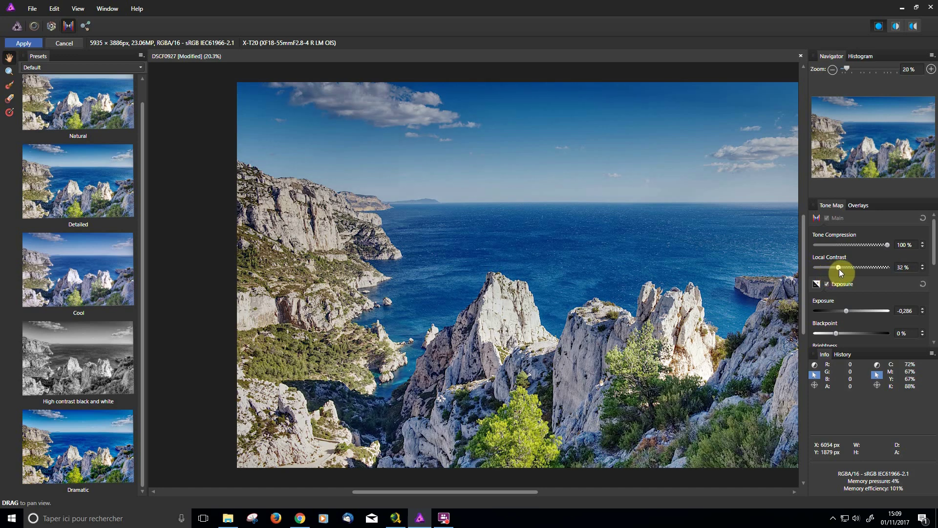
left_click_drag(844, 270, 858, 269)
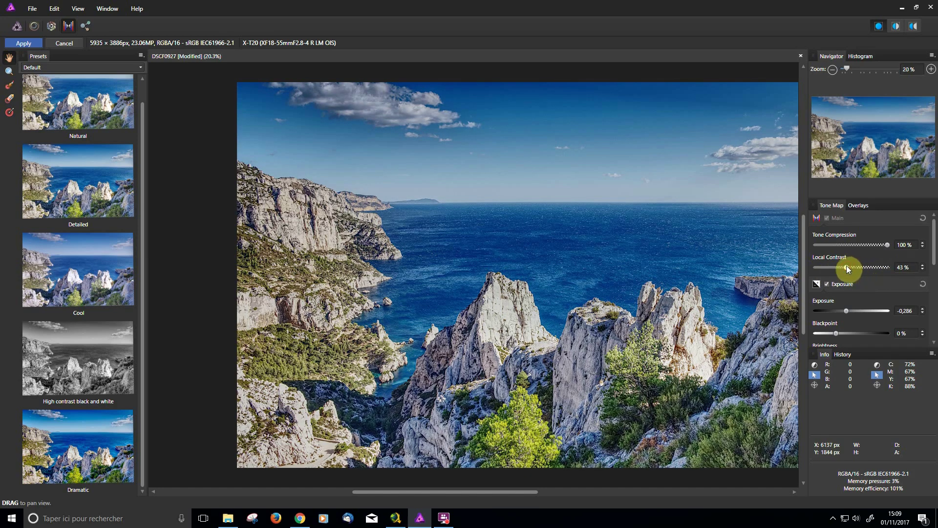
left_click_drag(840, 265, 836, 265)
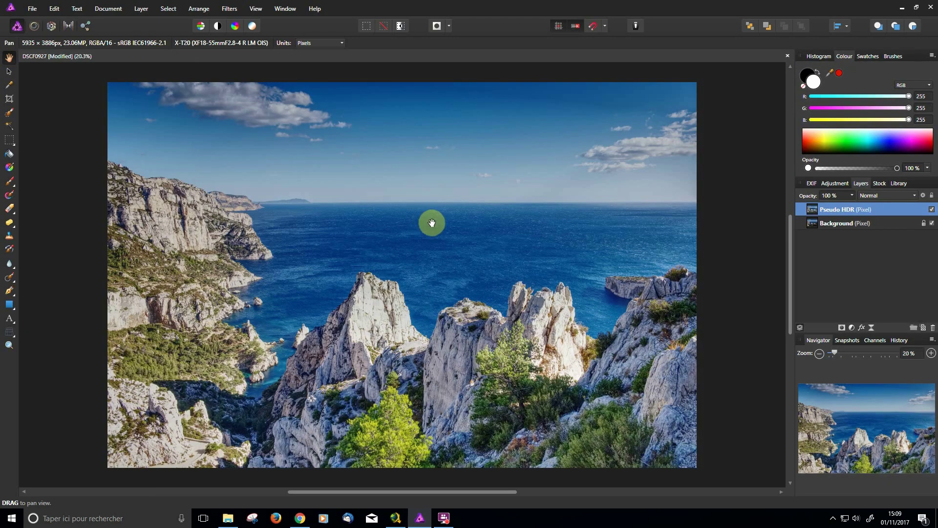
- Duplicate the Background layer and name the copy "Image de Base"
left_click(840, 226)
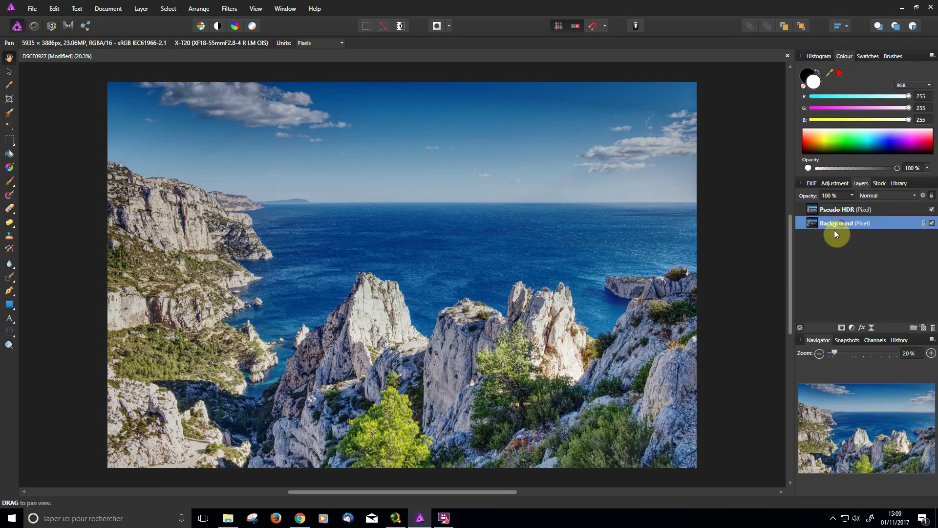
key("ctrl+j")
double_click(830, 223)
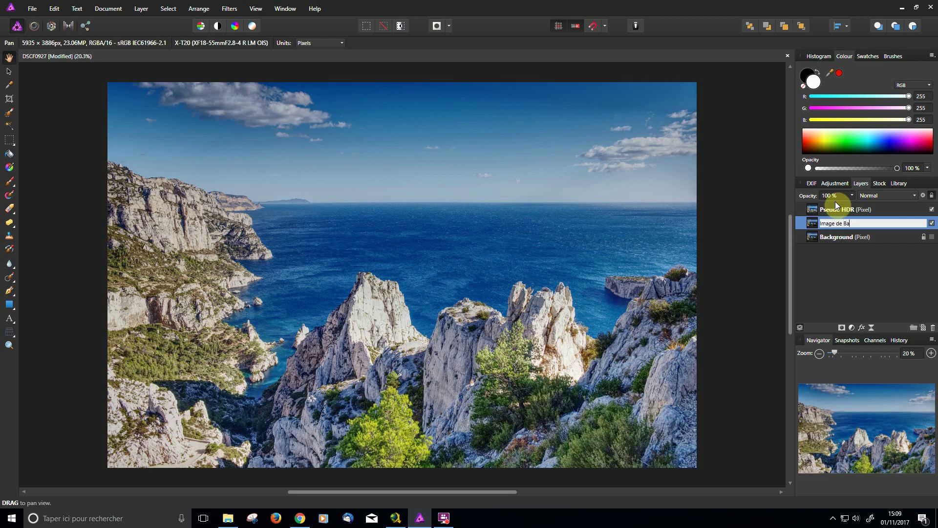
type("Image de Base")
key("Return")
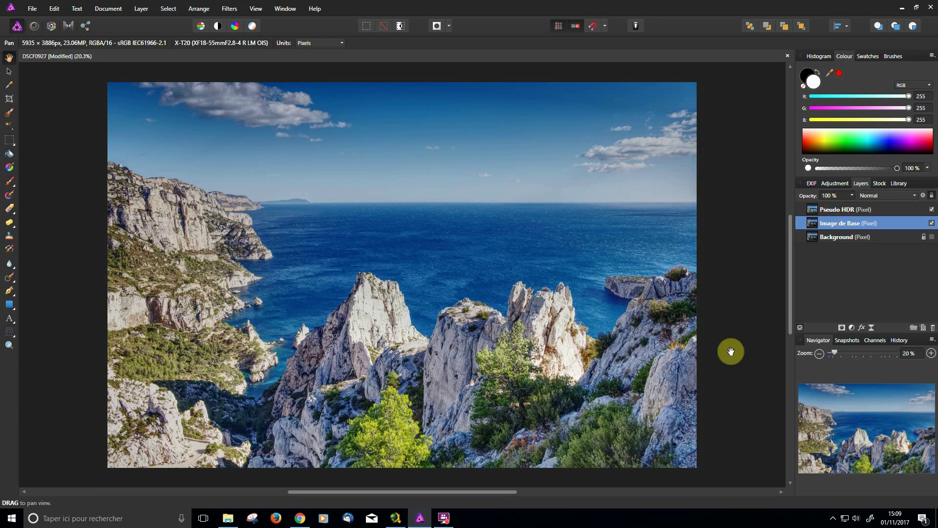
- Add a mask to the Pseudo HDR layer and invert it to black
left_click(820, 210)
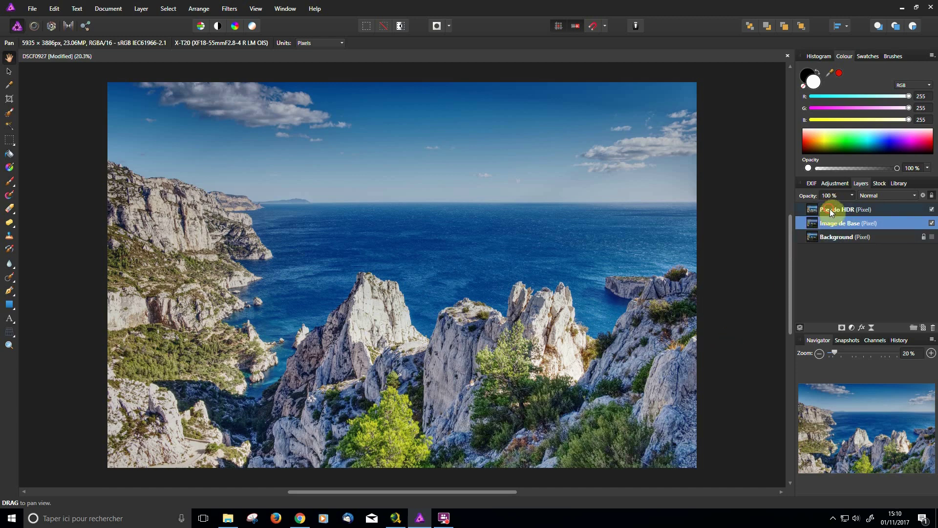
left_click(842, 328)
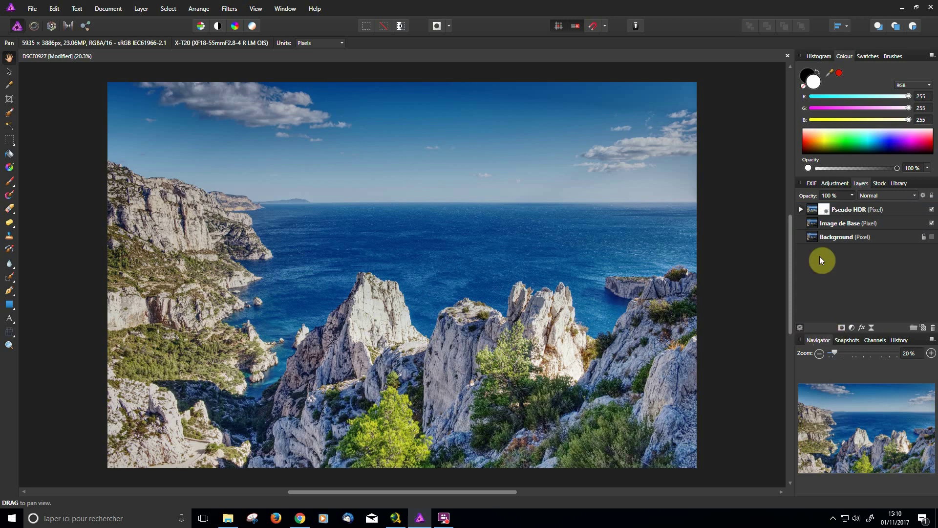
key("ctrl+i")
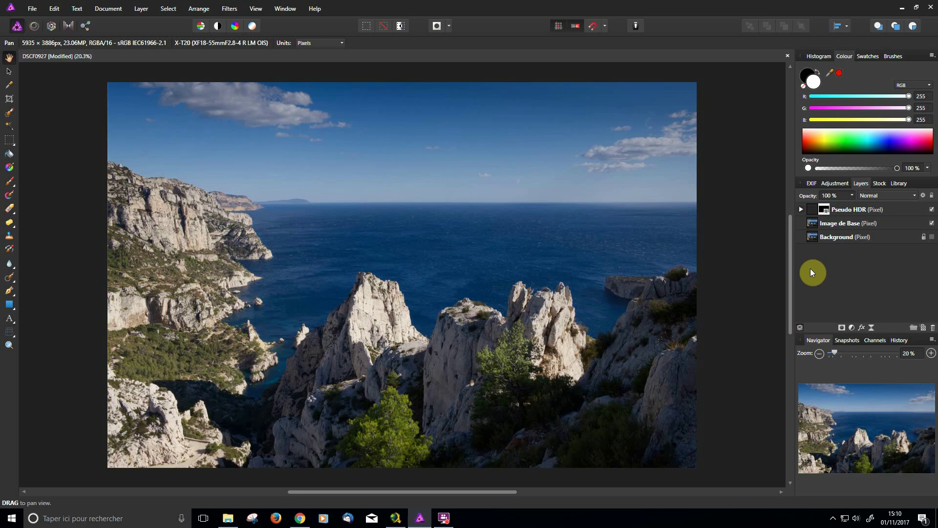
- Set up a white Paint Brush 355.4 px wide with 18% opacity, 17% flow and 0% hardness
left_click(9, 182)
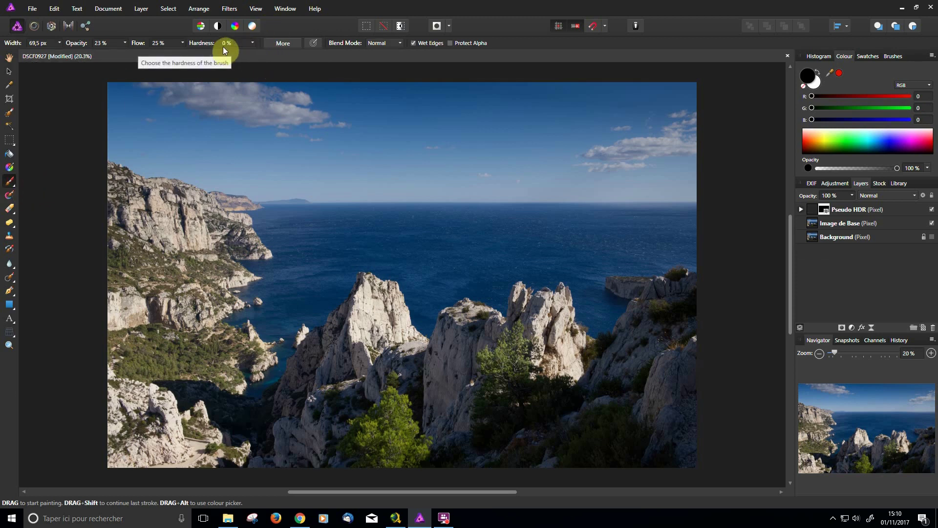
left_click(125, 43)
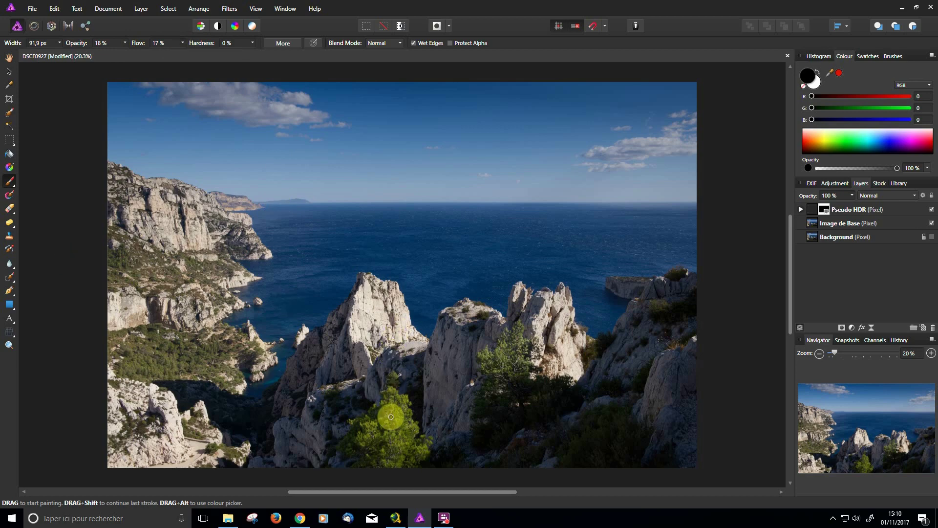
key("bracketleft")
key("bracketleft")
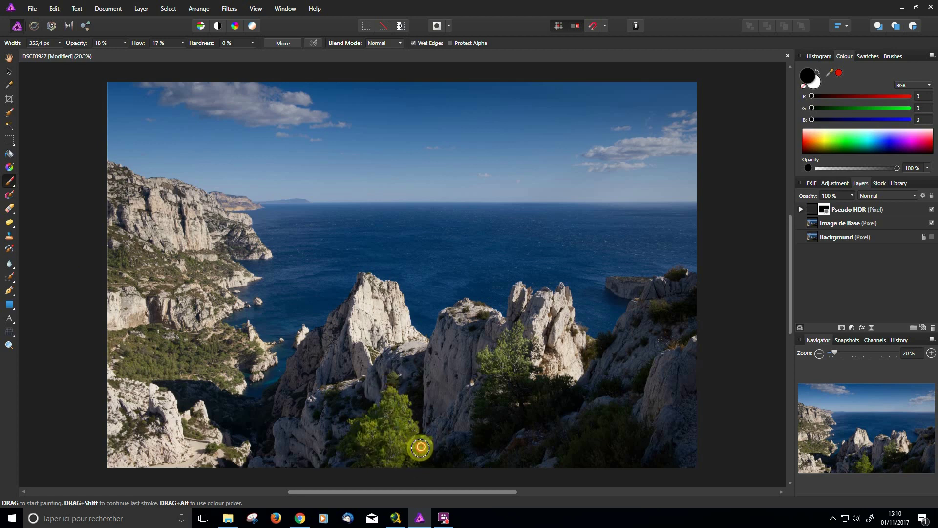
left_click(820, 81)
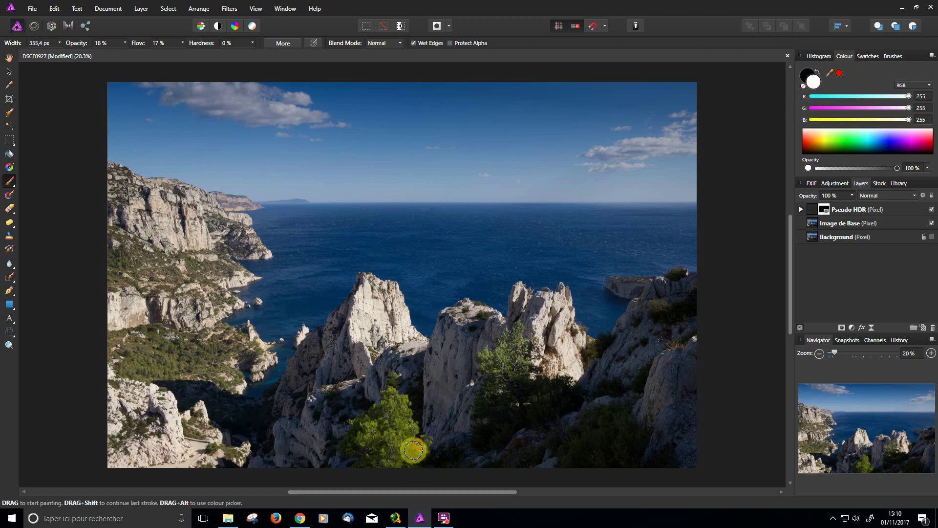
- Paint white on the Pseudo HDR mask over the foreground trees, the dark bushes and the shaded rocks beside them
mouse_move(414, 449)
left_mouse_down()
mouse_move(394, 461)
mouse_move(404, 429)
mouse_move(394, 429)
mouse_move(381, 458)
mouse_move(388, 401)
mouse_move(379, 447)
mouse_move(371, 440)
mouse_move(366, 461)
mouse_move(347, 451)
mouse_move(350, 442)
mouse_move(362, 463)
mouse_move(357, 430)
mouse_move(379, 411)
left_mouse_up()
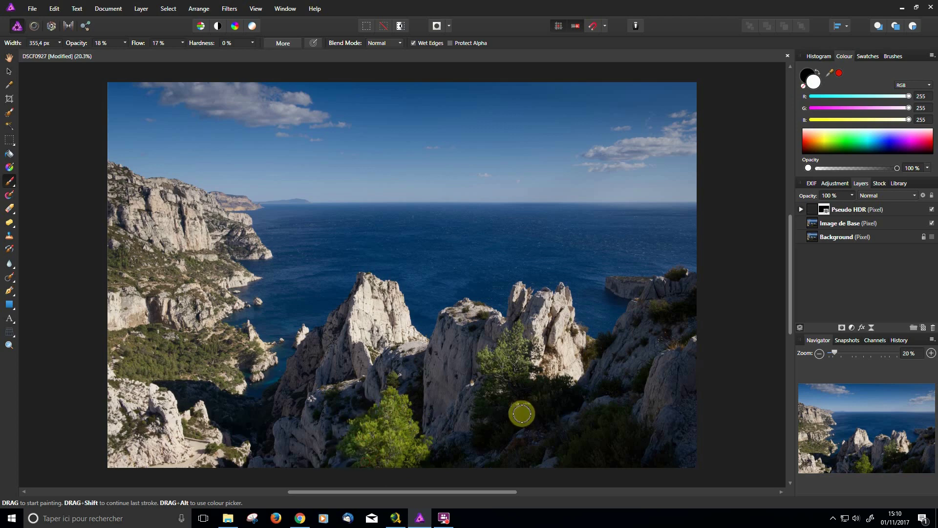
mouse_move(501, 435)
left_mouse_down()
mouse_move(494, 440)
mouse_move(501, 427)
mouse_move(482, 444)
mouse_move(486, 423)
left_mouse_up()
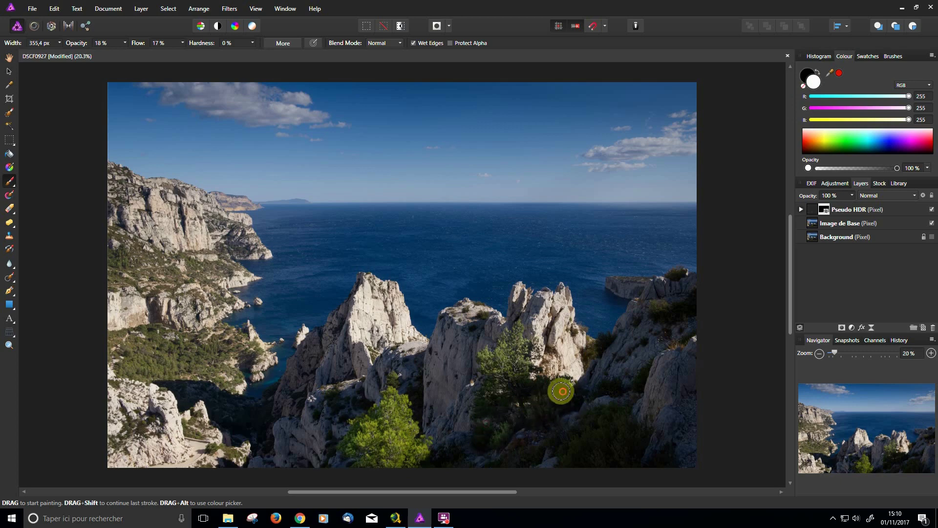
mouse_move(561, 391)
left_mouse_down()
mouse_move(532, 396)
mouse_move(572, 386)
mouse_move(571, 399)
mouse_move(533, 409)
mouse_move(535, 394)
mouse_move(515, 372)
mouse_move(512, 403)
mouse_move(477, 412)
mouse_move(473, 449)
mouse_move(489, 432)
mouse_move(494, 458)
mouse_move(504, 432)
mouse_move(475, 446)
mouse_move(543, 388)
mouse_move(526, 397)
mouse_move(534, 381)
mouse_move(511, 397)
mouse_move(510, 355)
mouse_move(489, 411)
mouse_move(443, 462)
mouse_move(537, 447)
mouse_move(503, 464)
mouse_move(524, 464)
mouse_move(549, 435)
mouse_move(484, 464)
mouse_move(585, 414)
mouse_move(504, 458)
mouse_move(549, 446)
mouse_move(616, 455)
mouse_move(637, 439)
mouse_move(623, 463)
mouse_move(614, 451)
mouse_move(592, 463)
mouse_move(575, 439)
mouse_move(562, 473)
mouse_move(538, 432)
mouse_move(529, 461)
mouse_move(570, 459)
mouse_move(593, 410)
mouse_move(617, 408)
mouse_move(549, 462)
mouse_move(613, 437)
mouse_move(668, 463)
mouse_move(614, 436)
mouse_move(662, 460)
mouse_move(684, 388)
mouse_move(692, 307)
mouse_move(655, 311)
mouse_move(664, 319)
mouse_move(694, 299)
mouse_move(601, 339)
mouse_move(586, 361)
mouse_move(593, 390)
mouse_move(639, 382)
mouse_move(562, 405)
mouse_move(563, 418)
mouse_move(593, 389)
mouse_move(594, 373)
mouse_move(625, 375)
left_mouse_up()
- Enlarge the mask brush to 1653.4 px and finish with white as the painting colour
key("x")
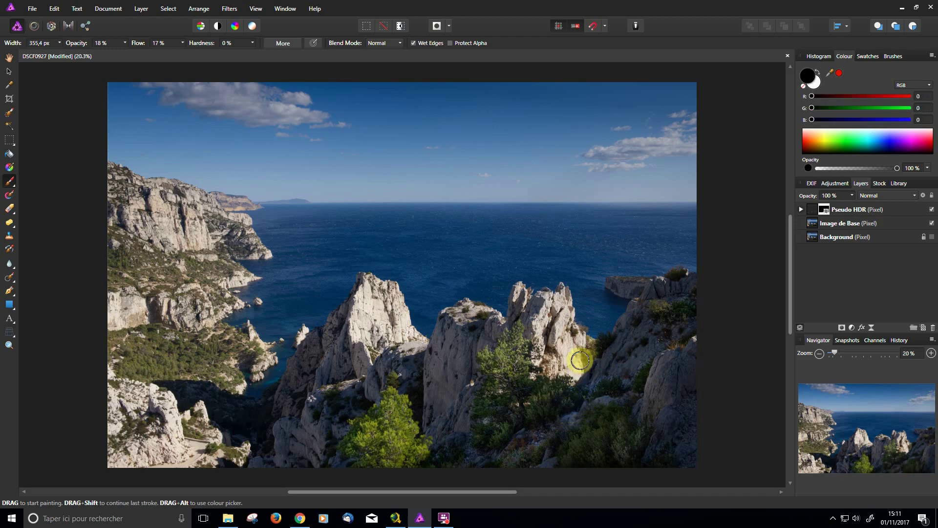
key("bracketright")
key("bracketright")
key("bracketright")
key("bracketright")
key("bracketright")
key("bracketright")
key("bracketright")
key("bracketright")
key("bracketright")
key("bracketright")
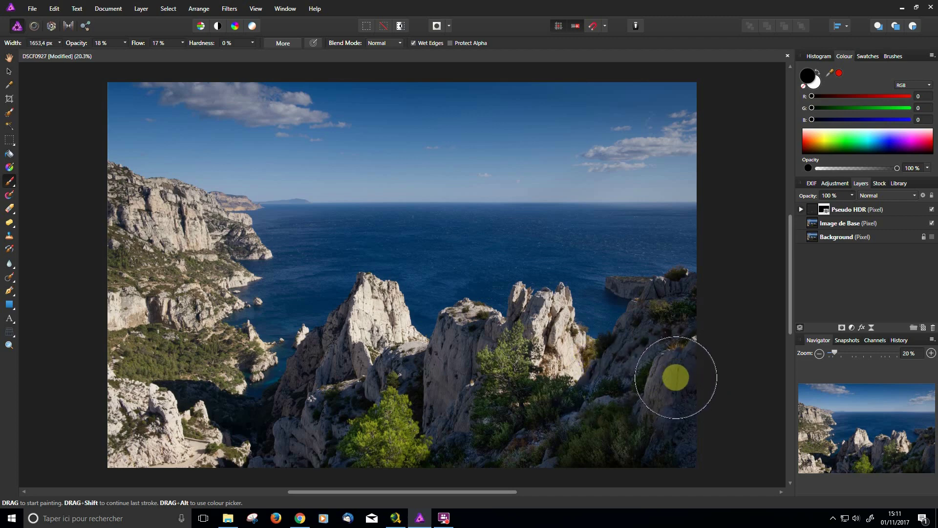
key("x")
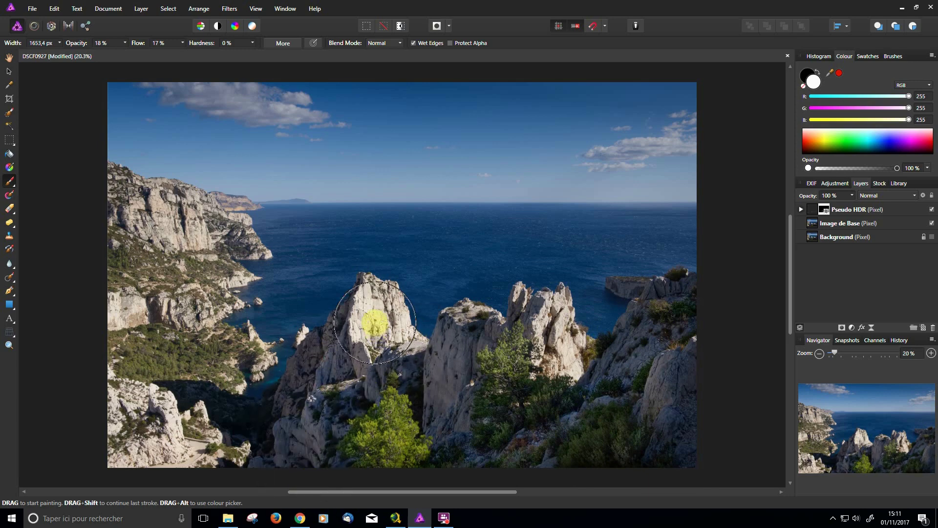
- Shrink the brush to 144.4 px, enlarge it to 219.7 px partway, and paint the mask over the central rocks and lower-left slope
key("bracketleft")
key("bracketleft")
key("bracketleft")
key("bracketleft")
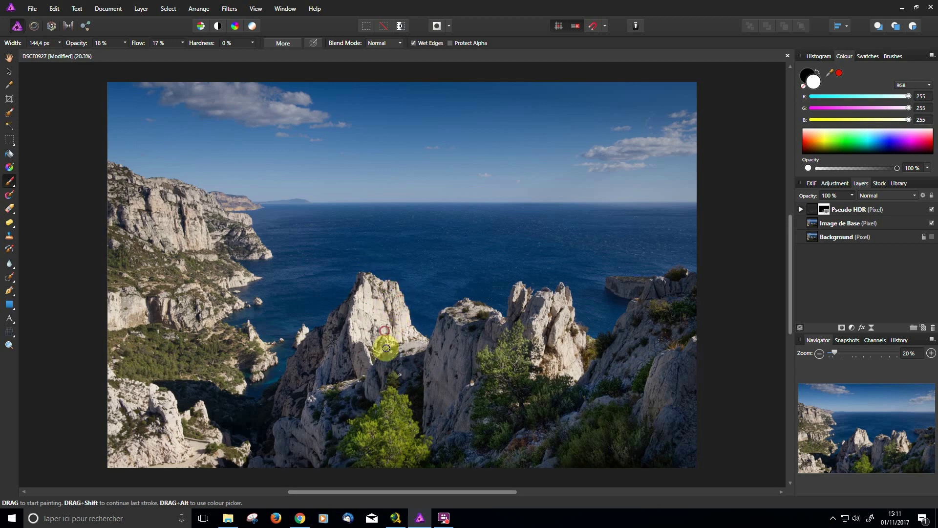
left_click_drag(372, 331, 370, 334)
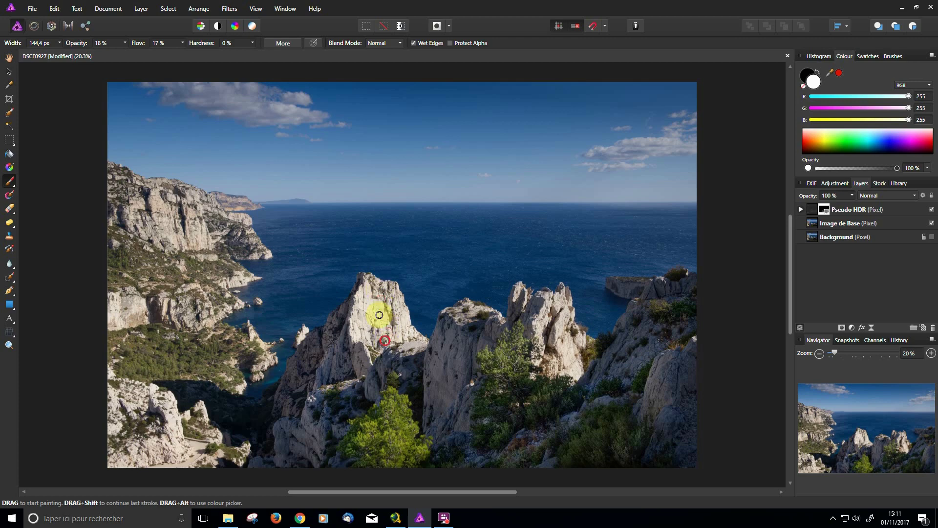
left_click_drag(369, 282, 363, 295)
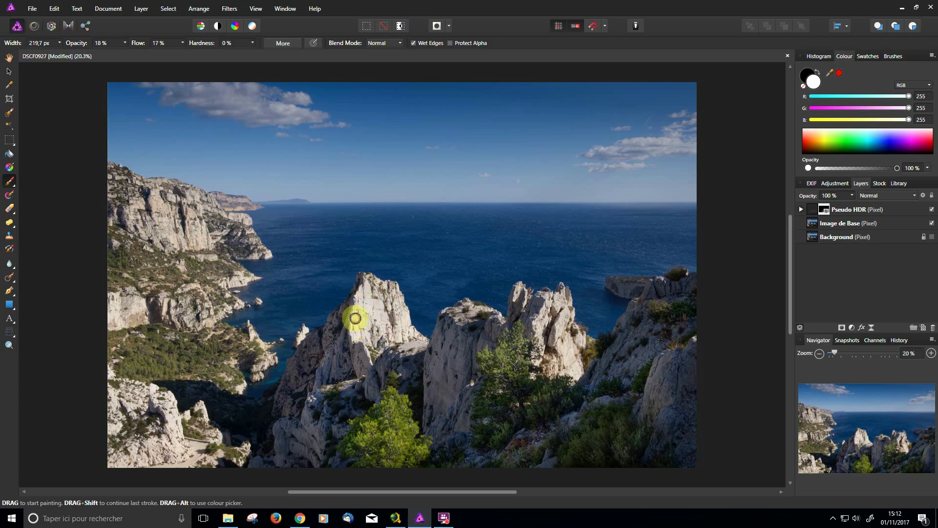
mouse_move(360, 328)
left_mouse_down()
mouse_move(384, 293)
mouse_move(407, 329)
mouse_move(400, 343)
mouse_move(367, 347)
mouse_move(388, 293)
mouse_move(486, 322)
mouse_move(467, 321)
mouse_move(475, 313)
mouse_move(457, 308)
mouse_move(492, 321)
mouse_move(549, 321)
mouse_move(539, 355)
mouse_move(563, 312)
mouse_move(570, 370)
mouse_move(579, 337)
mouse_move(564, 336)
mouse_move(557, 358)
mouse_move(555, 298)
mouse_move(548, 341)
left_mouse_up()
mouse_move(334, 409)
left_mouse_down()
mouse_move(314, 405)
mouse_move(303, 456)
mouse_move(278, 424)
mouse_move(330, 331)
mouse_move(319, 332)
mouse_move(294, 379)
mouse_move(324, 335)
mouse_move(296, 361)
mouse_move(356, 370)
mouse_move(341, 356)
mouse_move(333, 381)
mouse_move(342, 330)
mouse_move(307, 398)
mouse_move(337, 324)
mouse_move(281, 406)
mouse_move(355, 418)
mouse_move(335, 423)
mouse_move(350, 406)
mouse_move(327, 451)
mouse_move(326, 429)
mouse_move(331, 443)
mouse_move(356, 420)
mouse_move(339, 399)
mouse_move(370, 375)
mouse_move(348, 329)
mouse_move(373, 294)
mouse_move(365, 339)
mouse_move(379, 346)
mouse_move(411, 328)
mouse_move(386, 328)
mouse_move(366, 288)
mouse_move(332, 338)
mouse_move(311, 340)
mouse_move(337, 326)
mouse_move(293, 388)
mouse_move(304, 385)
mouse_move(287, 385)
mouse_move(266, 443)
mouse_move(264, 393)
mouse_move(243, 410)
mouse_move(235, 435)
mouse_move(233, 414)
mouse_move(218, 402)
mouse_move(260, 404)
mouse_move(187, 393)
mouse_move(185, 374)
mouse_move(214, 362)
mouse_move(207, 345)
mouse_move(189, 366)
mouse_move(167, 346)
mouse_move(169, 326)
mouse_move(215, 378)
mouse_move(207, 350)
mouse_move(157, 372)
mouse_move(216, 342)
mouse_move(166, 372)
mouse_move(122, 345)
mouse_move(151, 368)
mouse_move(121, 375)
mouse_move(169, 374)
mouse_move(160, 374)
left_mouse_up()
- Set the brush to 236.7 px and 31% opacity, and paint the mask over the vegetation and cliffs of the left coast
key("bracketleft")
key("bracketright")
key("bracketleft")
key("bracketleft")
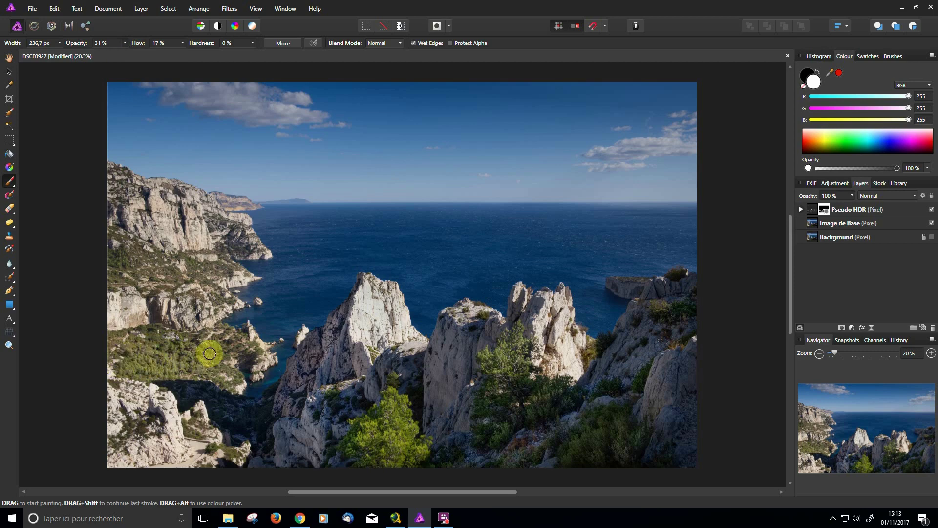
left_click_drag(239, 341, 210, 355)
mouse_move(233, 354)
left_mouse_down()
mouse_move(227, 375)
mouse_move(240, 398)
left_mouse_up()
mouse_move(257, 360)
left_mouse_down()
mouse_move(234, 355)
mouse_move(192, 295)
mouse_move(184, 311)
mouse_move(122, 240)
mouse_move(119, 289)
mouse_move(112, 241)
mouse_move(112, 282)
mouse_move(125, 254)
left_mouse_up()
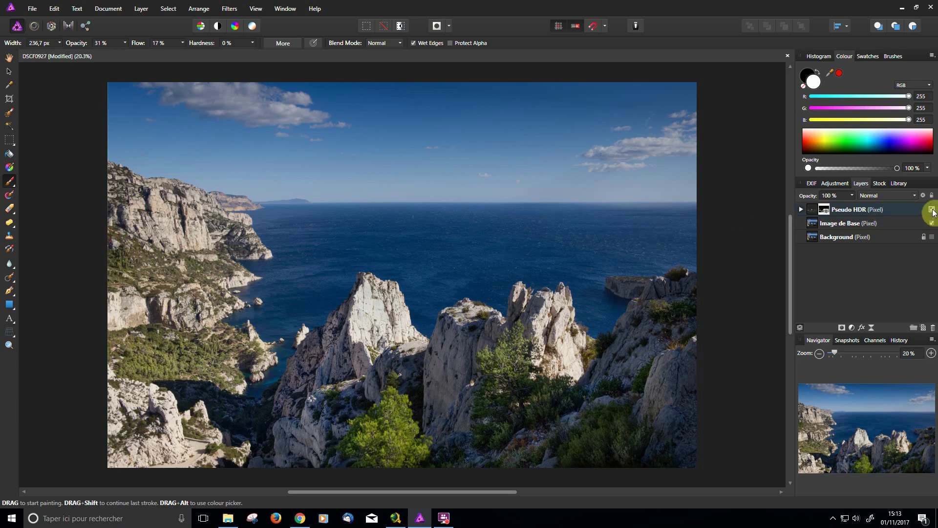
- Toggle the Pseudo HDR layer's visibility several times to compare the image with and without the masked tone mapping
left_click(932, 210)
left_click(932, 210)
left_click(931, 210)
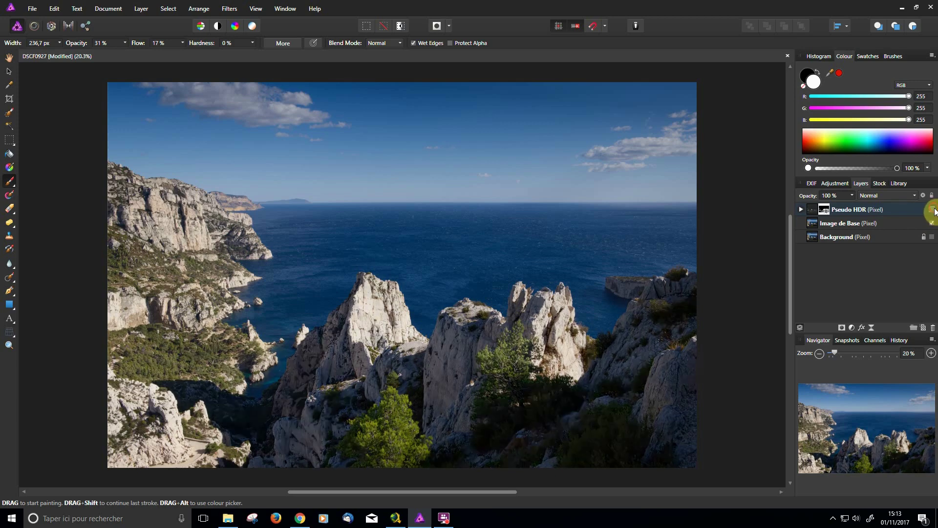
left_click(932, 210)
left_click(932, 209)
left_click(932, 210)
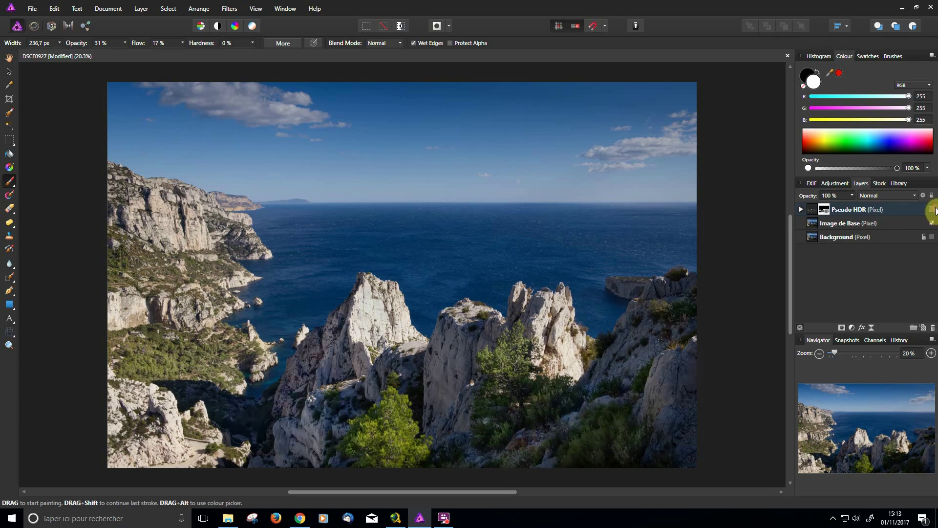
left_click(932, 210)
left_click(931, 210)
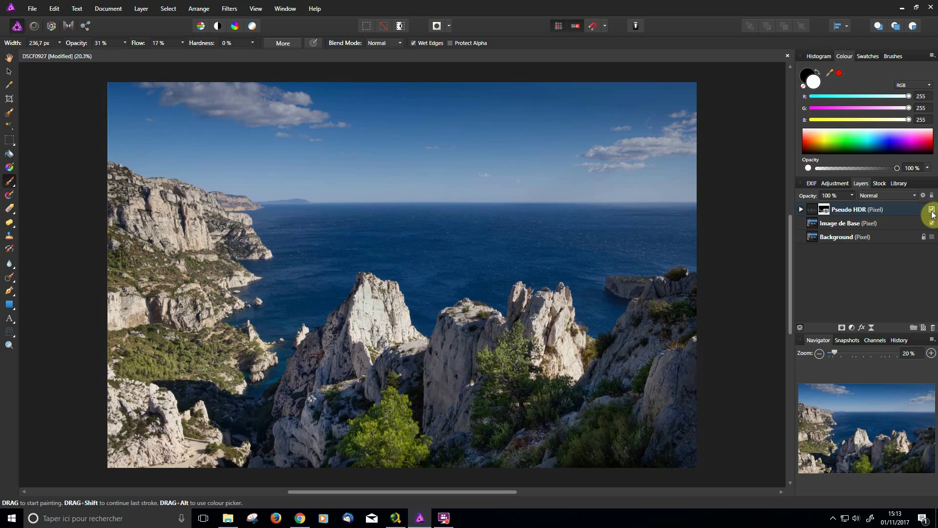
left_click(932, 210)
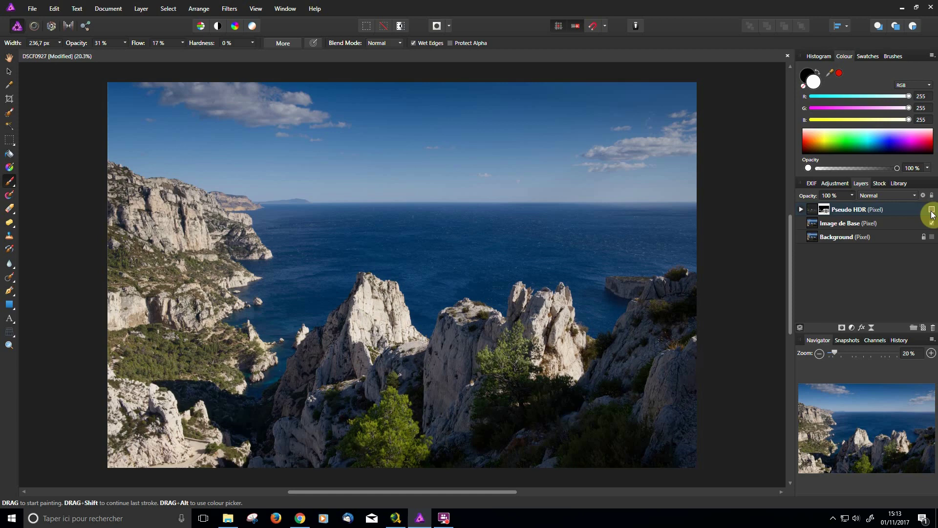
left_click(932, 211)
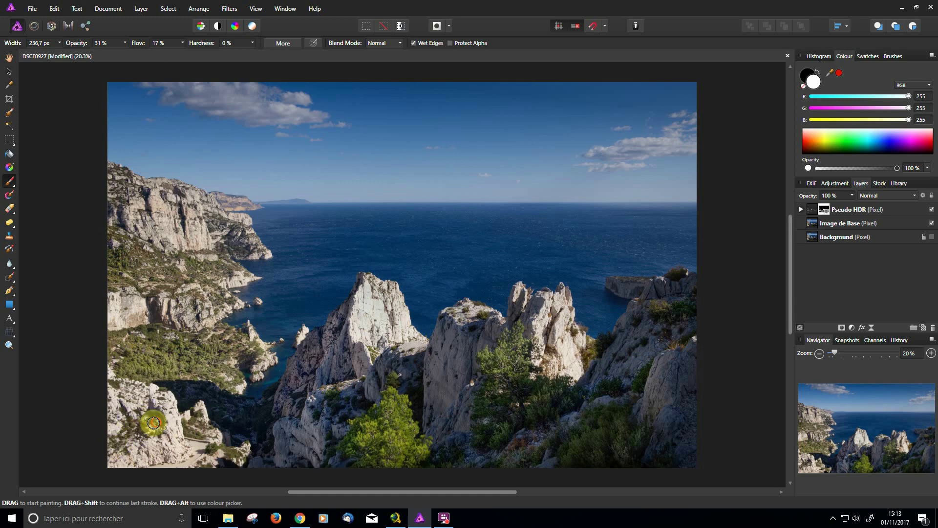
- Paint white on the Pseudo HDR mask over the lower-left rocks, and tone down the shaded rock left of the bright tree with black
mouse_move(153, 454)
left_mouse_down()
mouse_move(146, 431)
mouse_move(143, 443)
left_mouse_up()
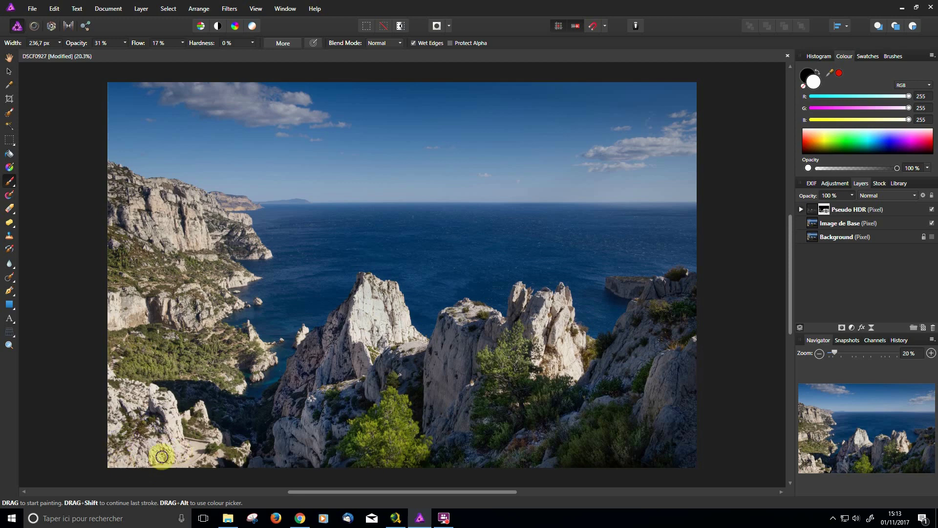
left_click_drag(135, 393, 123, 393)
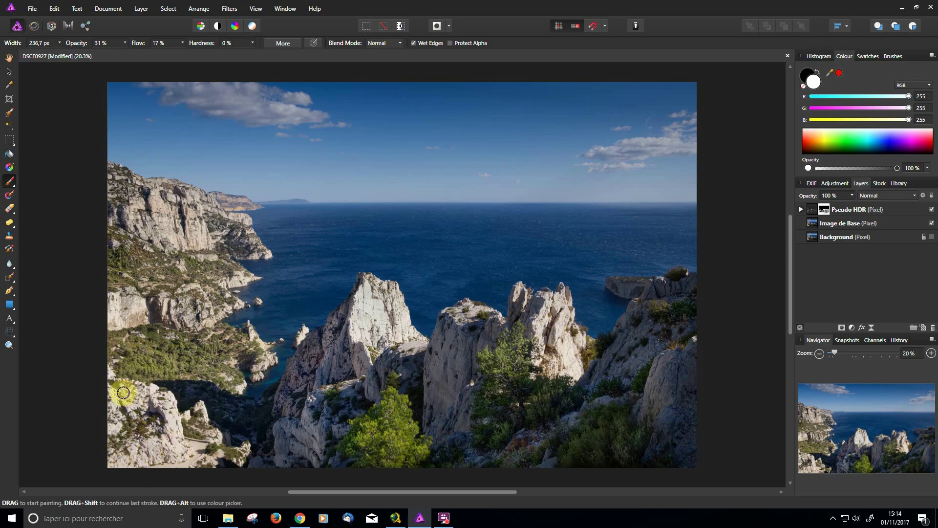
mouse_move(164, 423)
left_mouse_down()
mouse_move(160, 390)
mouse_move(174, 416)
mouse_move(140, 390)
mouse_move(121, 405)
left_mouse_up()
left_click_drag(209, 425, 206, 413)
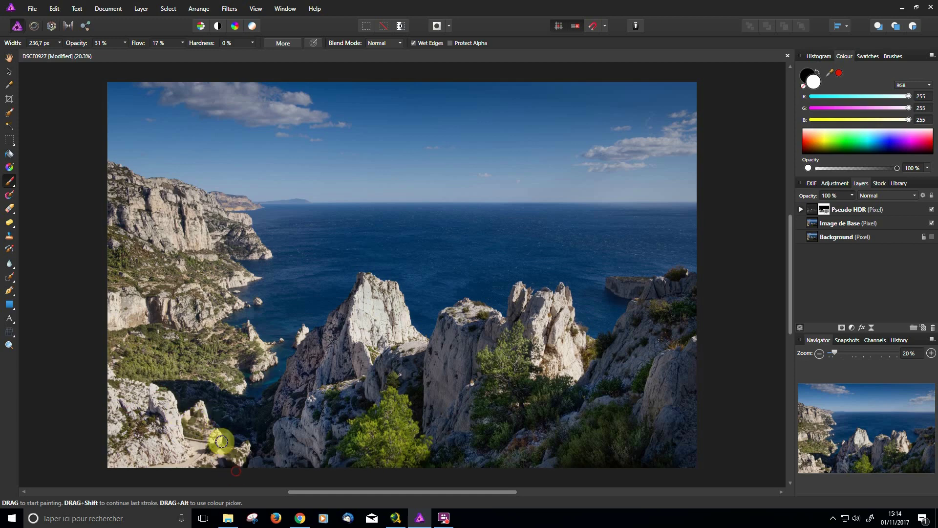
mouse_move(313, 423)
left_mouse_down()
mouse_move(325, 459)
mouse_move(320, 403)
mouse_move(336, 455)
mouse_move(321, 404)
mouse_move(268, 429)
mouse_move(261, 451)
mouse_move(266, 409)
mouse_move(285, 382)
mouse_move(269, 422)
mouse_move(306, 460)
mouse_move(304, 423)
mouse_move(301, 457)
mouse_move(279, 432)
mouse_move(287, 447)
mouse_move(307, 445)
mouse_move(310, 427)
mouse_move(270, 424)
mouse_move(302, 437)
mouse_move(245, 442)
left_mouse_up()
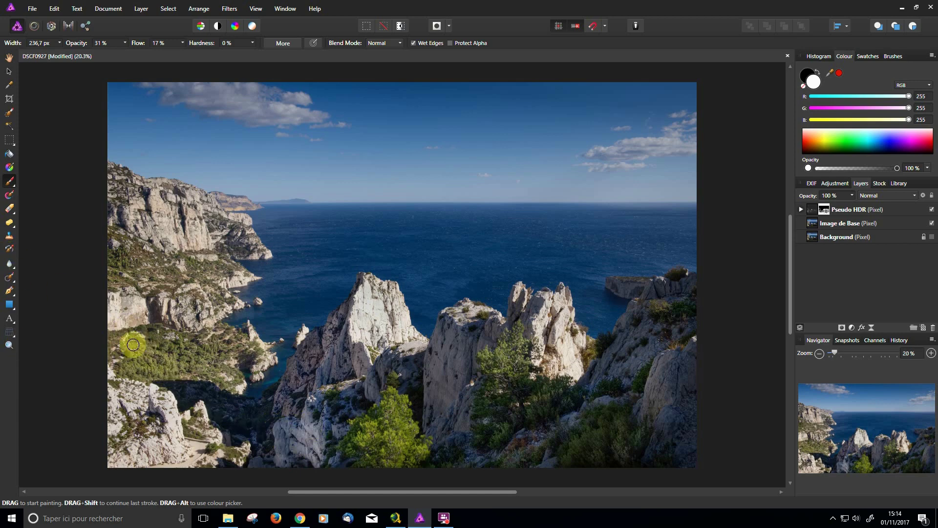
key("x")
mouse_move(304, 434)
left_mouse_down()
mouse_move(317, 464)
mouse_move(310, 425)
mouse_move(306, 432)
mouse_move(298, 419)
mouse_move(278, 454)
mouse_move(305, 430)
mouse_move(304, 441)
mouse_move(302, 410)
mouse_move(278, 431)
left_mouse_up()
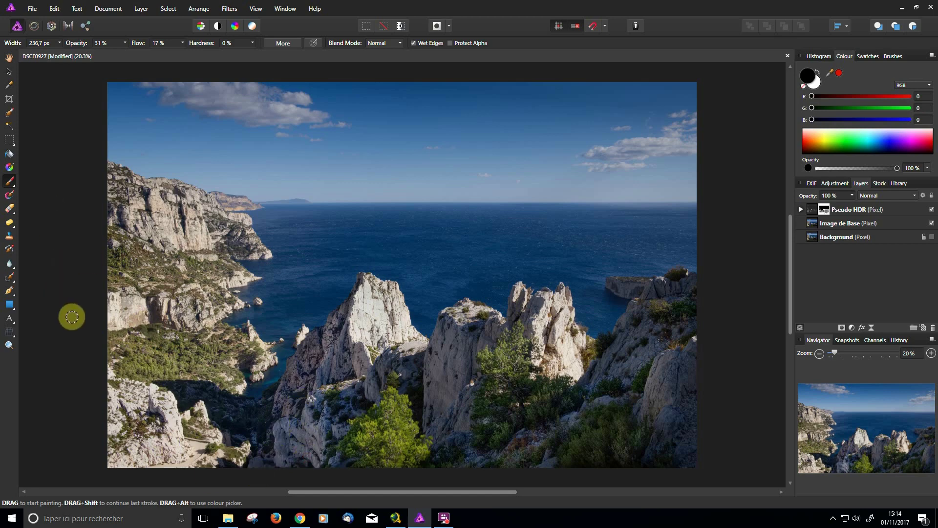
left_click(10, 181)
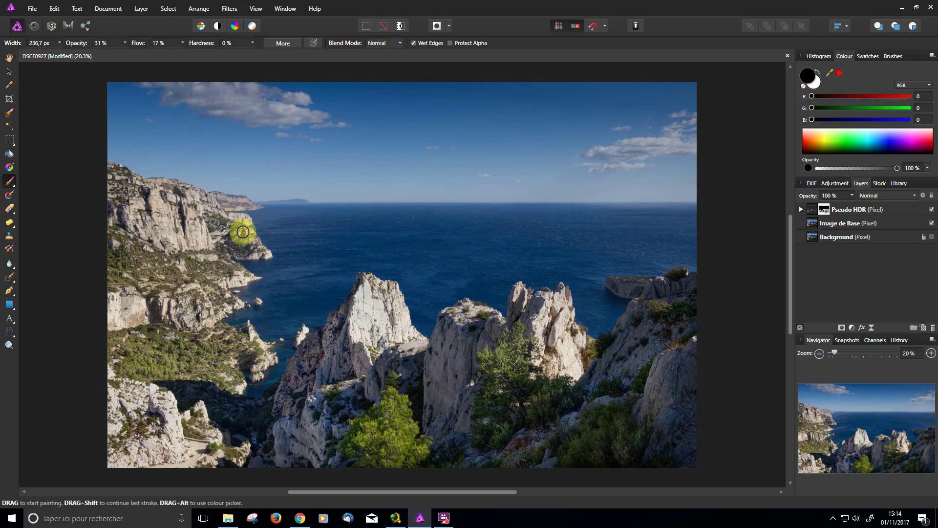
- Add an HSL adjustment with its saturation shift set to 37%
left_click(834, 183)
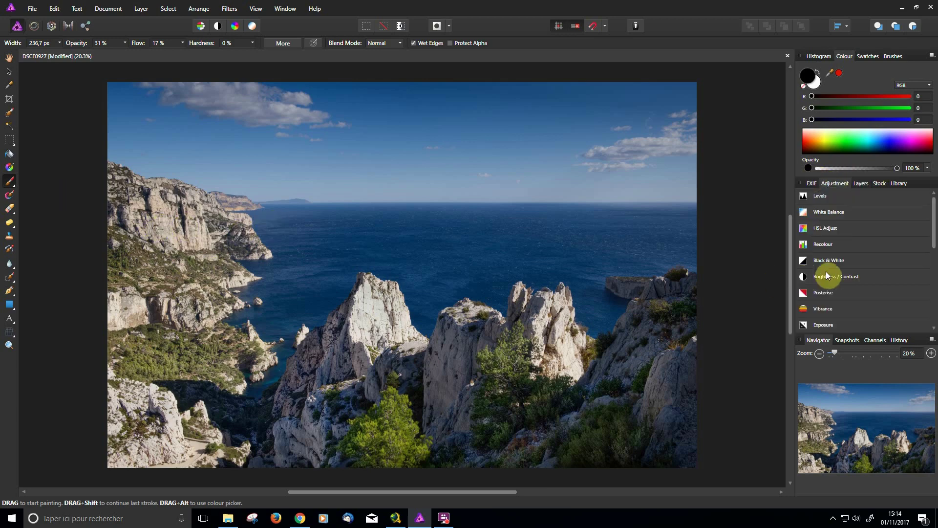
left_click(823, 228)
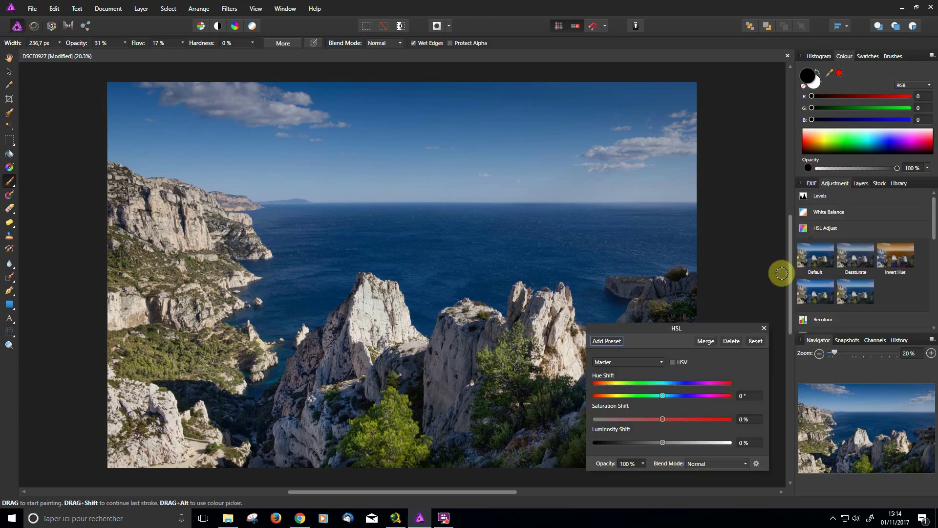
left_click_drag(664, 418, 678, 420)
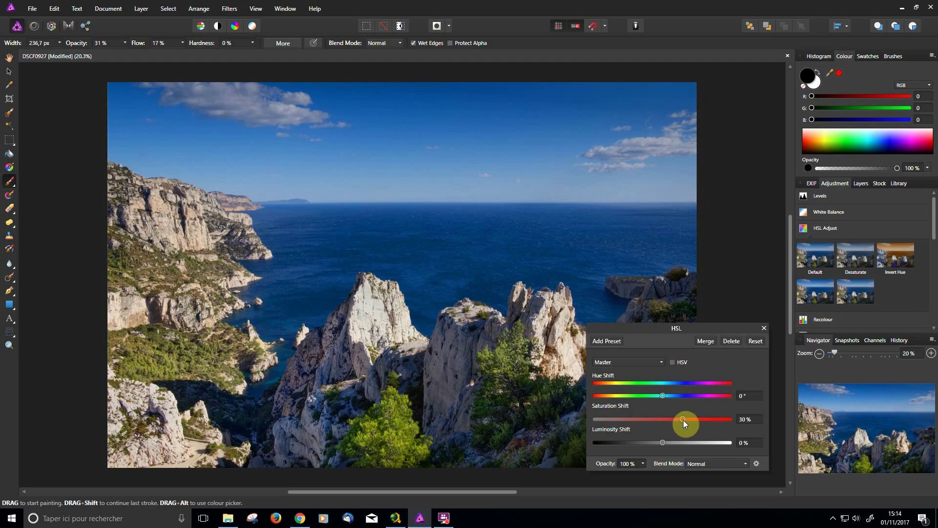
mouse_move(688, 420)
left_mouse_down()
mouse_move(697, 418)
mouse_move(686, 420)
left_mouse_up()
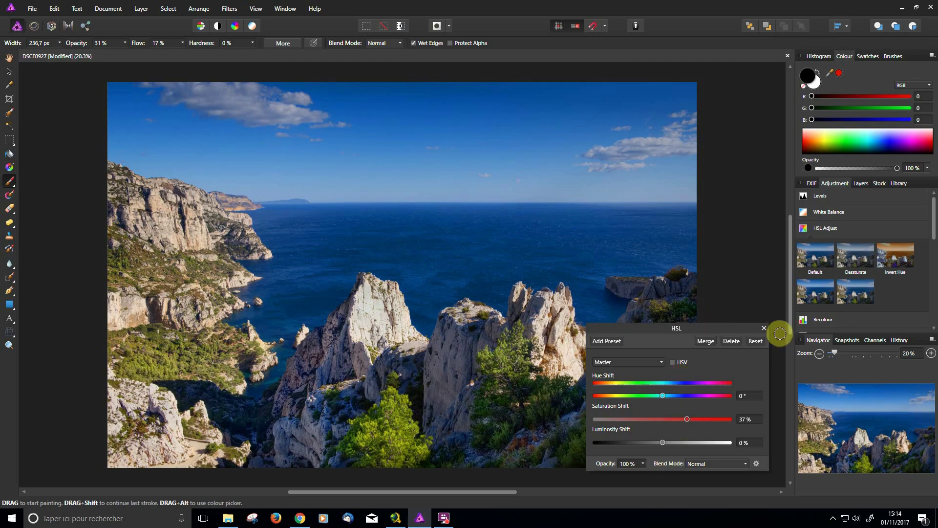
left_click(765, 328)
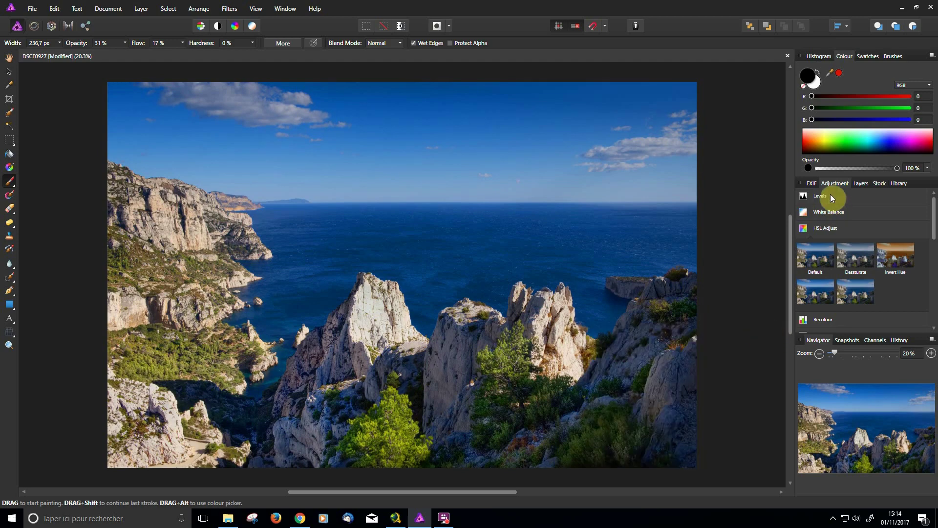
- Invert the HSL adjustment's mask to hide its effect, and set the brush to 48% opacity and 35% flow
left_click(860, 184)
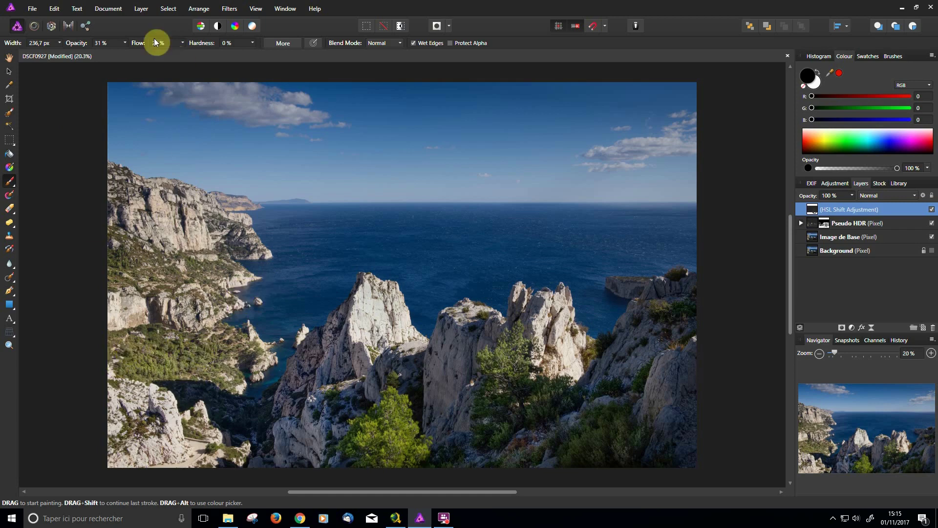
left_click(125, 42)
left_click_drag(136, 51, 141, 53)
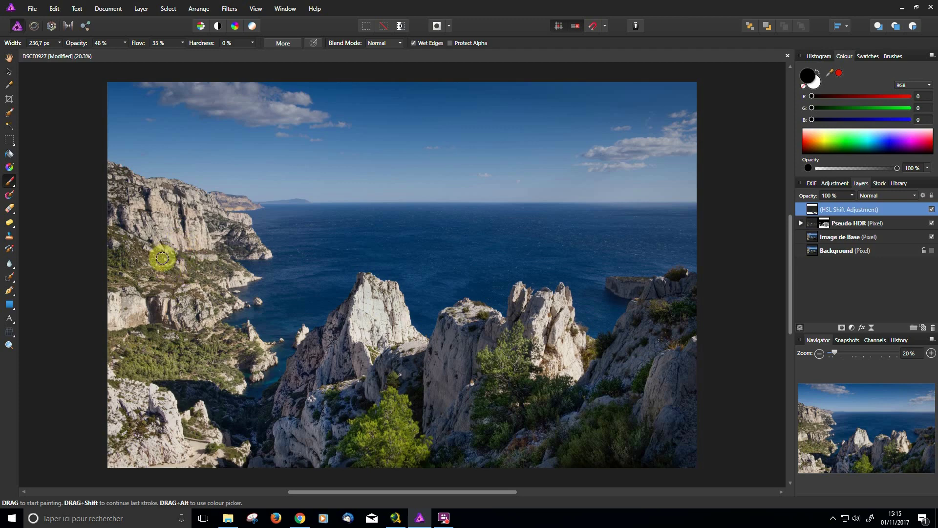
- Paint white on the HSL adjustment's mask over the left coast's vegetation and cliffs, and on the Pseudo HDR mask over the bottom-left rocks
key("x")
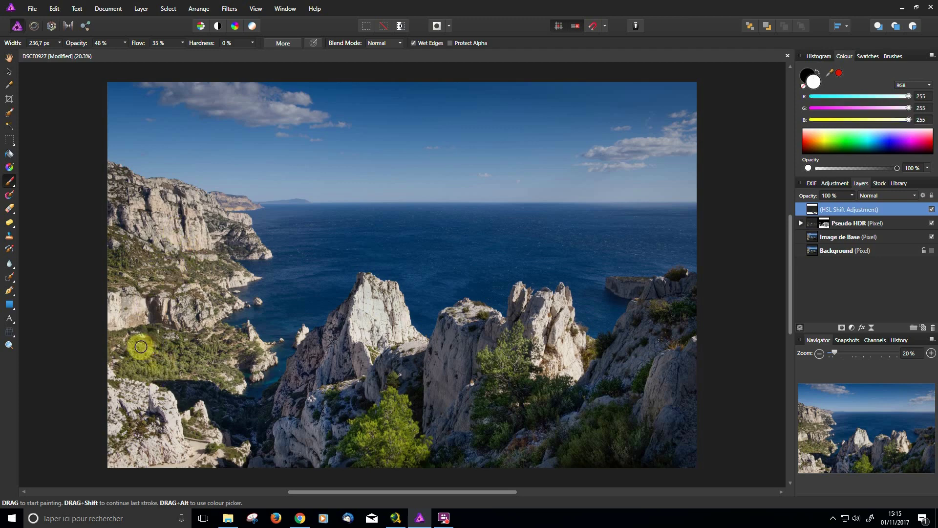
mouse_move(140, 346)
left_mouse_down()
mouse_move(142, 366)
mouse_move(129, 363)
mouse_move(167, 369)
mouse_move(203, 364)
mouse_move(202, 353)
mouse_move(219, 345)
mouse_move(230, 350)
mouse_move(176, 356)
mouse_move(152, 327)
mouse_move(138, 343)
mouse_move(122, 341)
mouse_move(116, 361)
mouse_move(190, 386)
mouse_move(183, 367)
mouse_move(221, 372)
mouse_move(193, 356)
mouse_move(229, 344)
mouse_move(151, 348)
mouse_move(142, 337)
mouse_move(145, 310)
mouse_move(132, 286)
mouse_move(125, 302)
mouse_move(117, 283)
mouse_move(114, 334)
mouse_move(108, 272)
mouse_move(121, 314)
mouse_move(127, 266)
mouse_move(138, 330)
mouse_move(151, 338)
mouse_move(134, 254)
mouse_move(138, 312)
mouse_move(121, 243)
mouse_move(112, 251)
mouse_move(113, 303)
mouse_move(148, 266)
mouse_move(176, 293)
mouse_move(164, 274)
mouse_move(177, 280)
mouse_move(176, 264)
mouse_move(214, 283)
mouse_move(223, 315)
mouse_move(189, 255)
mouse_move(223, 296)
mouse_move(191, 259)
mouse_move(185, 266)
mouse_move(242, 266)
mouse_move(161, 280)
mouse_move(152, 290)
mouse_move(139, 280)
mouse_move(161, 322)
mouse_move(256, 351)
mouse_move(208, 342)
mouse_move(232, 403)
mouse_move(227, 369)
mouse_move(222, 411)
mouse_move(194, 380)
mouse_move(153, 365)
mouse_move(176, 207)
mouse_move(149, 186)
mouse_move(190, 200)
mouse_move(141, 185)
mouse_move(150, 247)
mouse_move(115, 172)
mouse_move(118, 250)
mouse_move(221, 264)
mouse_move(211, 215)
mouse_move(246, 253)
mouse_move(239, 233)
mouse_move(258, 247)
mouse_move(222, 224)
mouse_move(206, 198)
mouse_move(242, 205)
mouse_move(201, 199)
mouse_move(137, 405)
mouse_move(118, 400)
mouse_move(107, 380)
mouse_move(123, 433)
mouse_move(142, 426)
mouse_move(174, 443)
mouse_move(191, 431)
mouse_move(239, 455)
mouse_move(230, 463)
mouse_move(415, 437)
mouse_move(314, 434)
mouse_move(229, 354)
left_mouse_up()
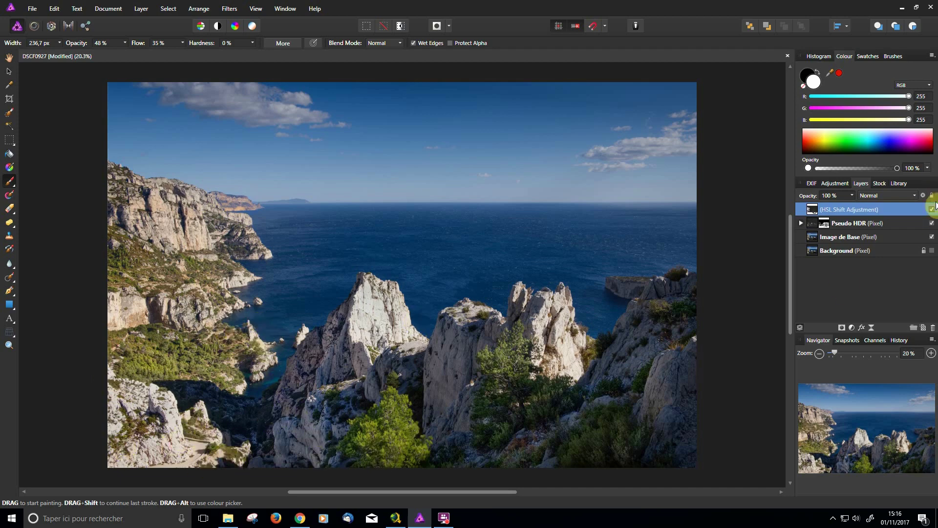
left_click(824, 225)
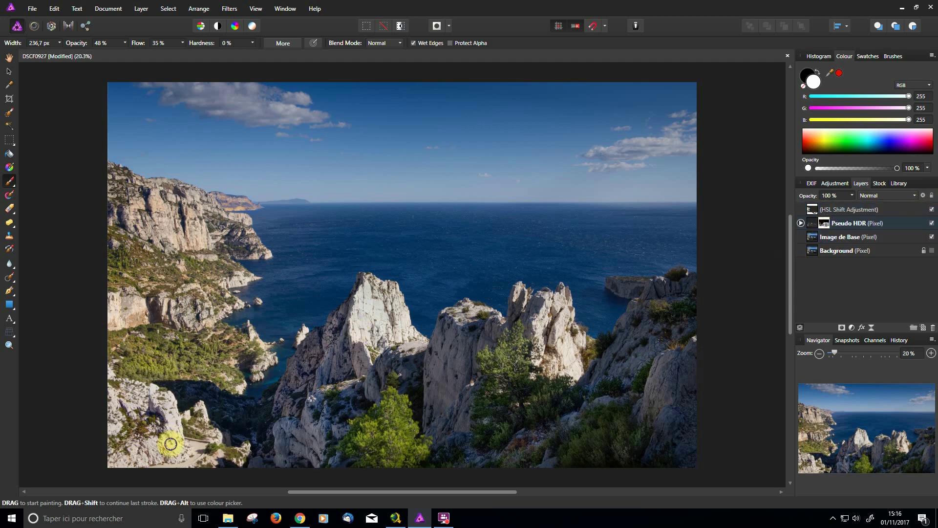
mouse_move(179, 455)
left_mouse_down()
mouse_move(162, 438)
mouse_move(159, 459)
mouse_move(136, 445)
mouse_move(124, 462)
mouse_move(178, 427)
mouse_move(141, 390)
mouse_move(138, 409)
mouse_move(118, 405)
mouse_move(113, 431)
mouse_move(125, 433)
mouse_move(191, 380)
mouse_move(296, 350)
mouse_move(294, 363)
mouse_move(180, 383)
mouse_move(187, 391)
mouse_move(167, 387)
mouse_move(211, 336)
mouse_move(236, 410)
mouse_move(201, 497)
left_mouse_up()
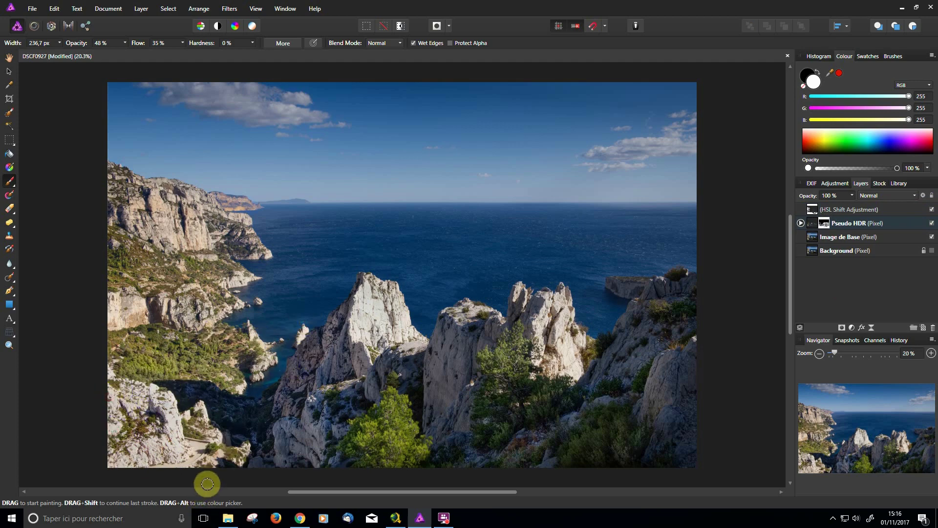
- Group the HSL Shift adjustment and the Pseudo HDR layer together
left_click(899, 211)
left_click(902, 223)
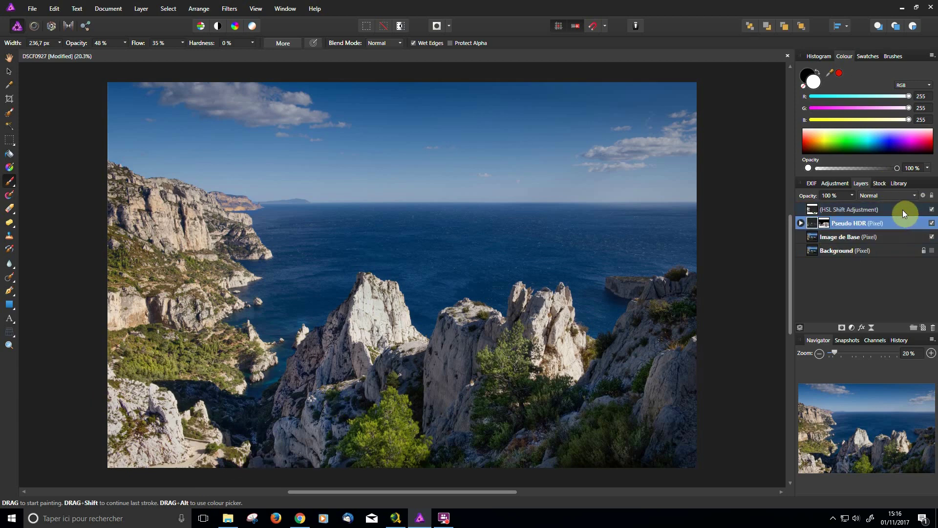
left_click(904, 211)
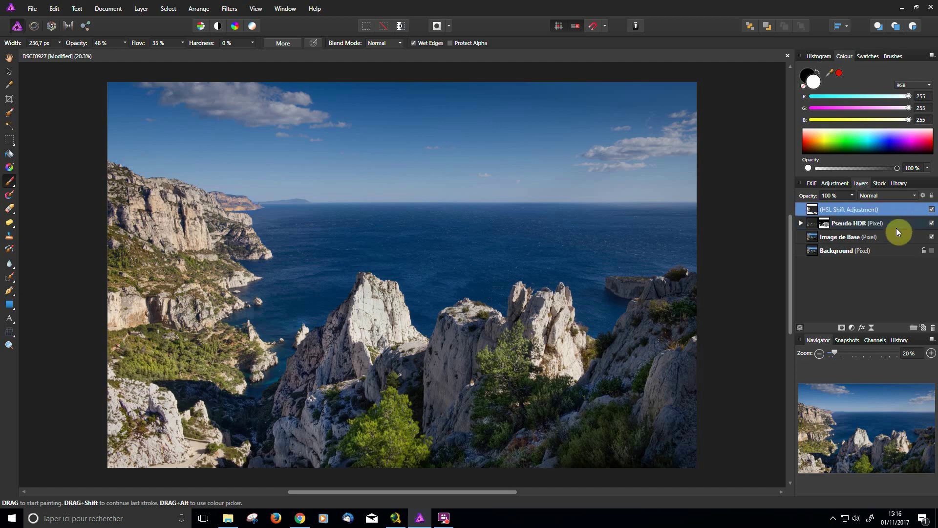
key("ctrl+g")
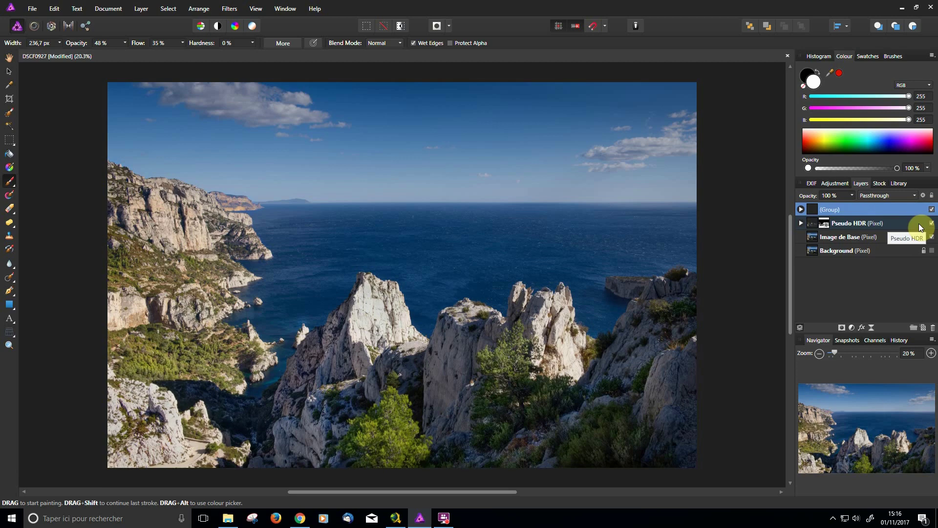
key("ctrl+z")
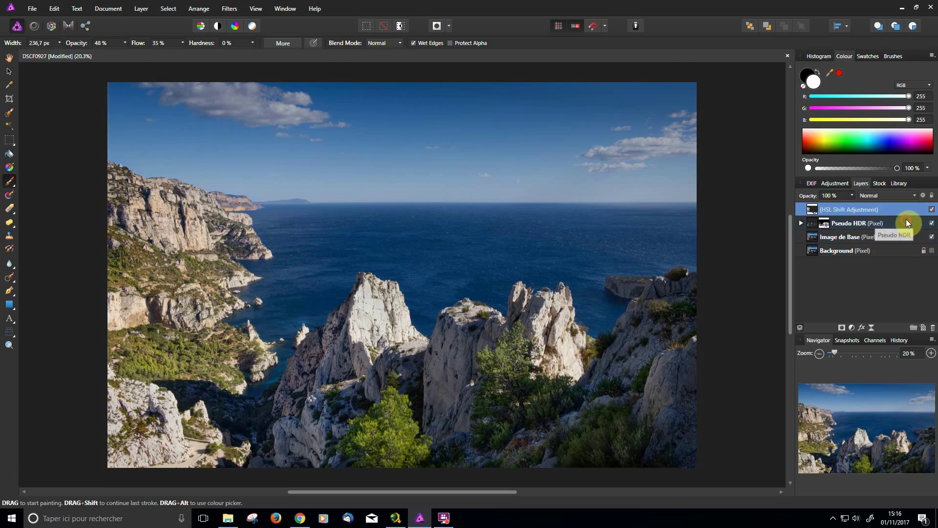
left_click(906, 219, "shift")
key("ctrl+g")
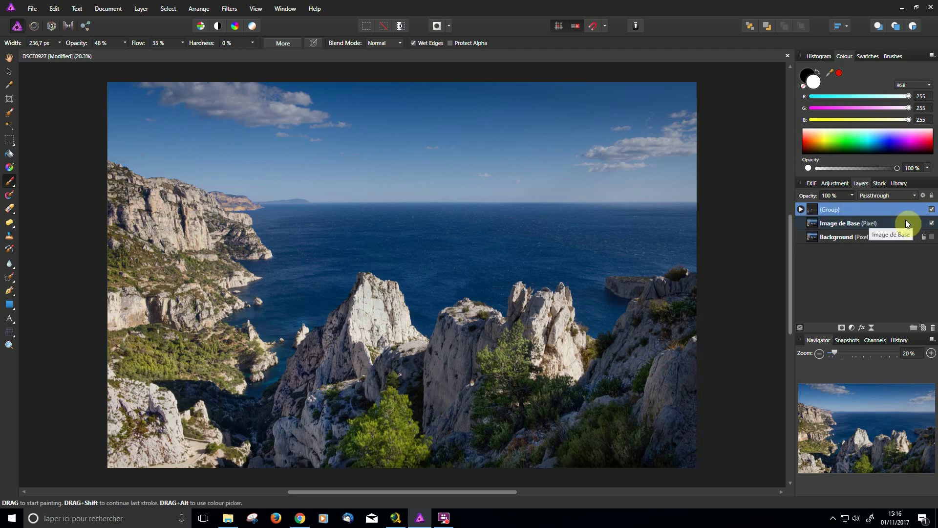
- Toggle the group's visibility to compare the retouched photo with the base image
left_click(931, 210)
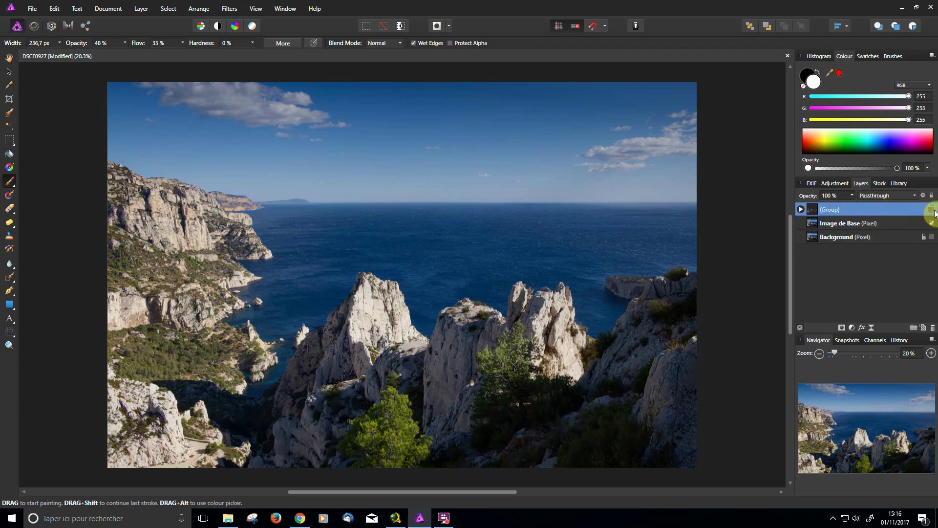
left_click(932, 210)
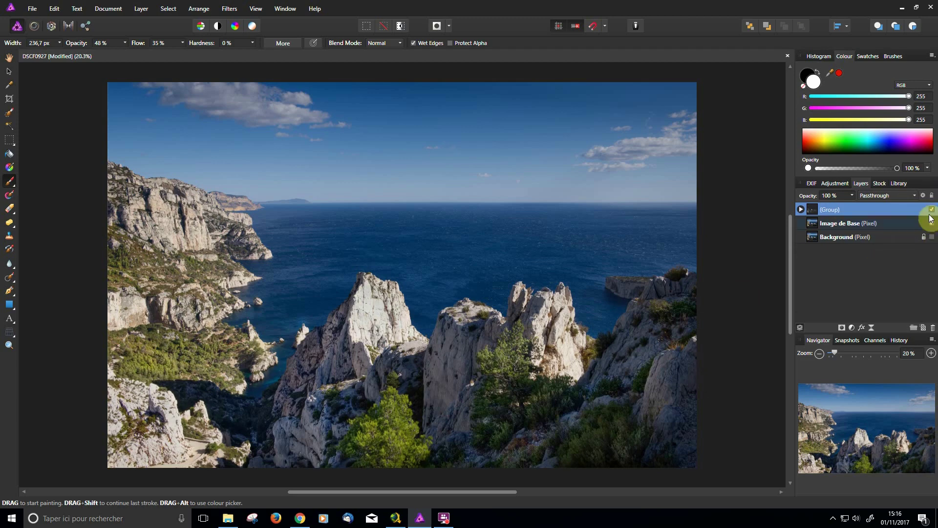
left_click(932, 210)
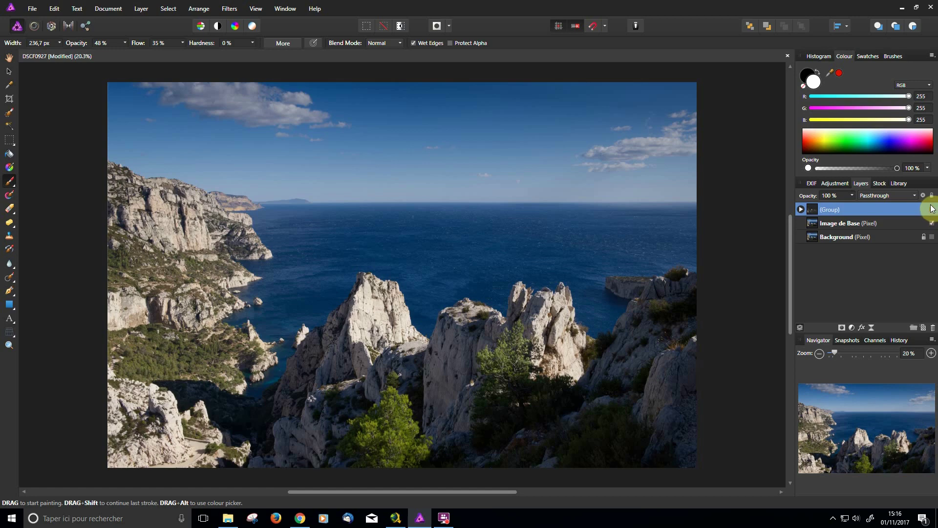
left_click(932, 210)
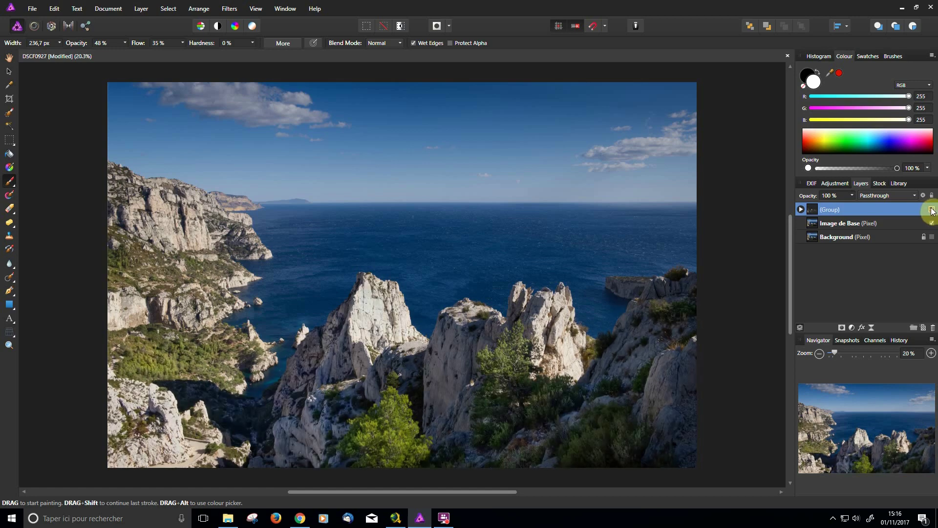